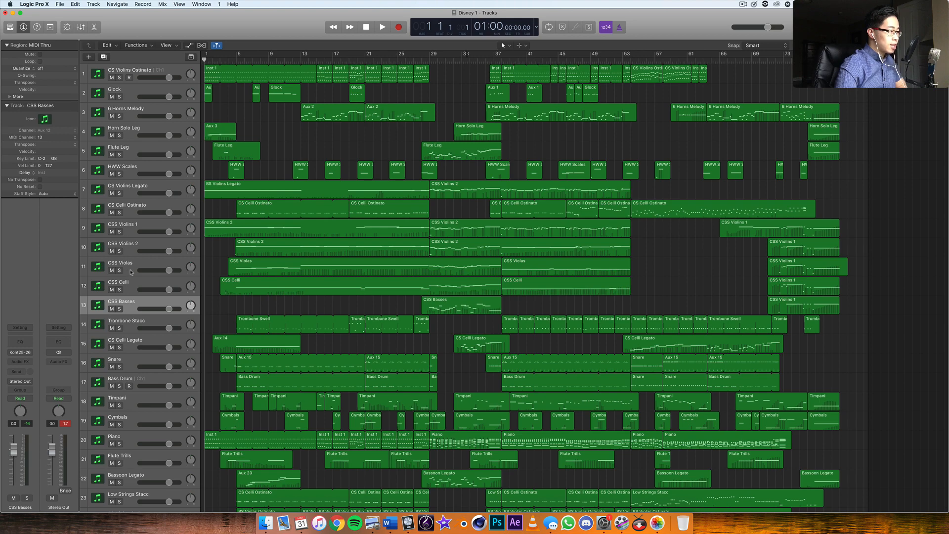
# Play the whole arrangement from bar 1 past its last regions while examining all instrument tracks, and stop playback
pyautogui.scroll(-10, 131, 271)
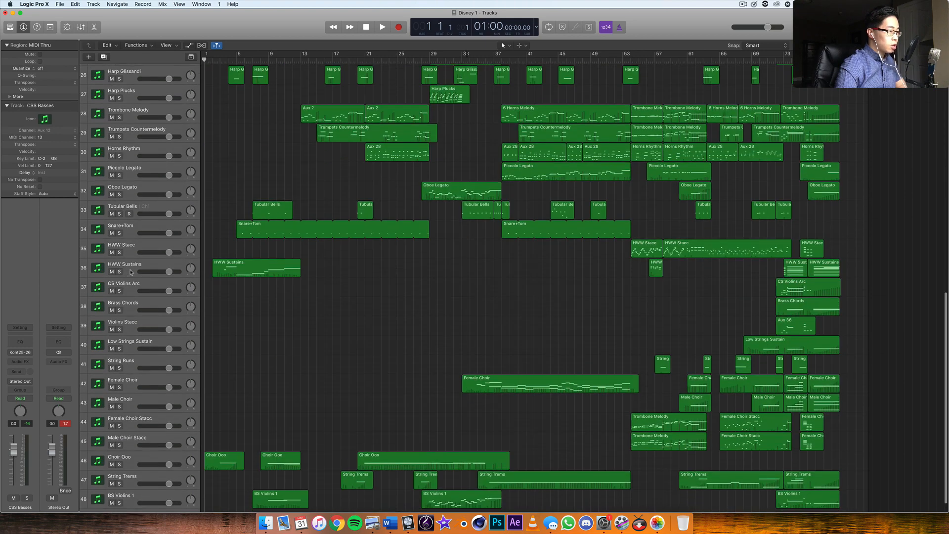
pyautogui.scroll(9, 131, 272)
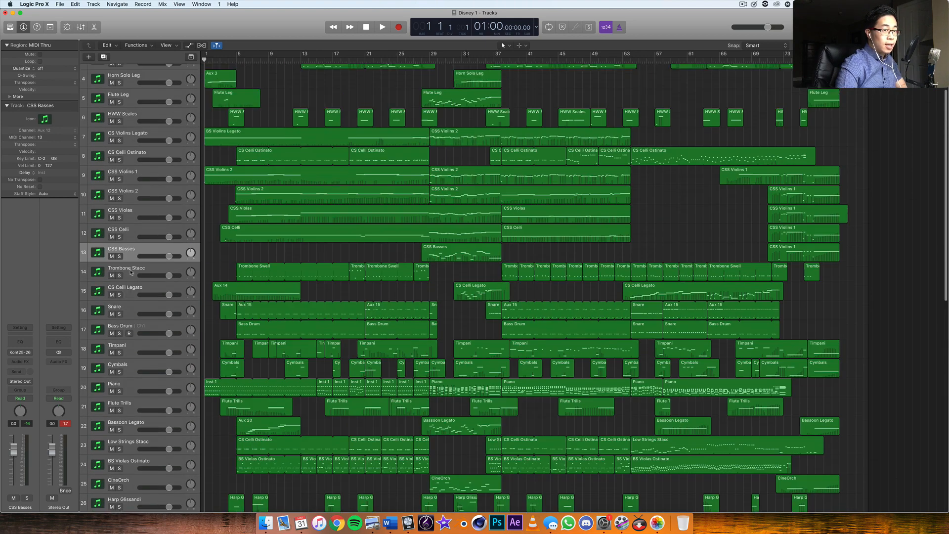
pyautogui.scroll(3, 131, 271)
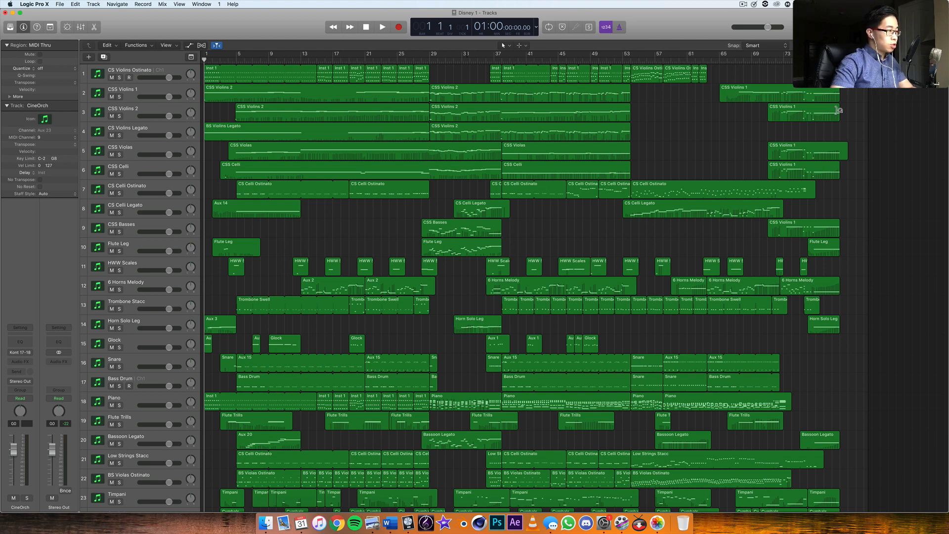
pyautogui.press('space')
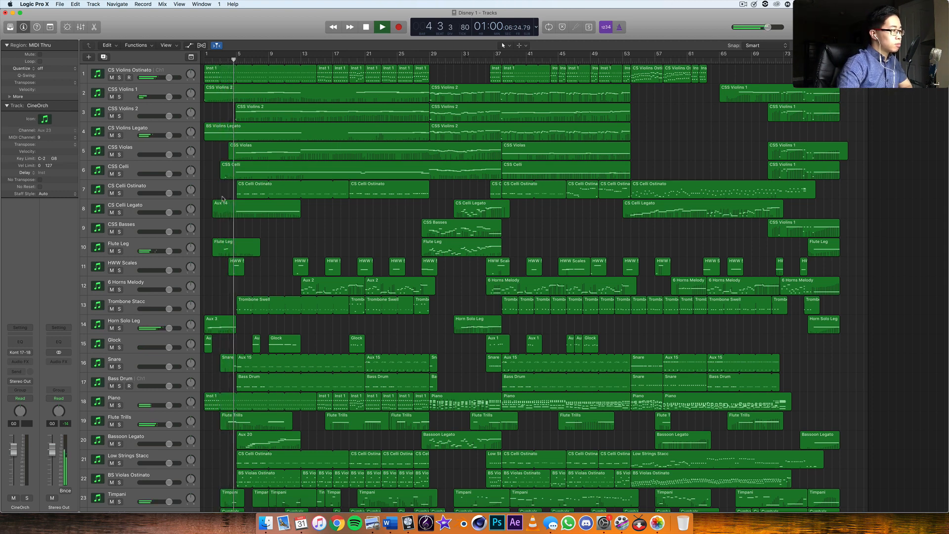
pyautogui.scroll(-2, 307, 245)
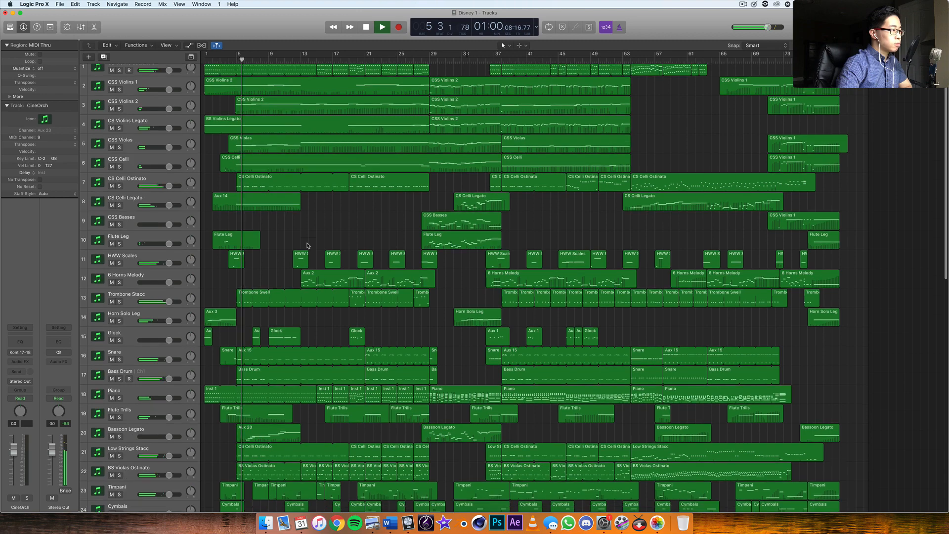
pyautogui.scroll(-6, 307, 246)
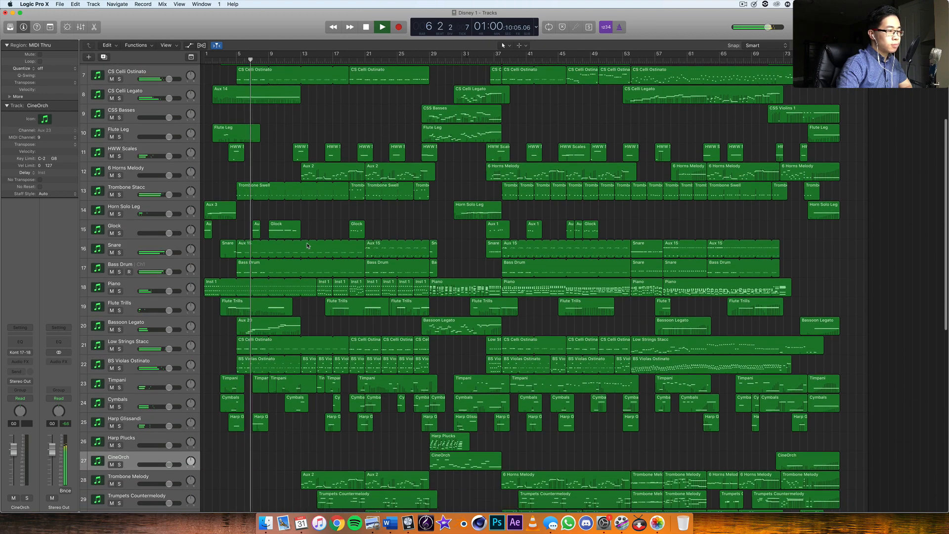
pyautogui.scroll(-6, 306, 246)
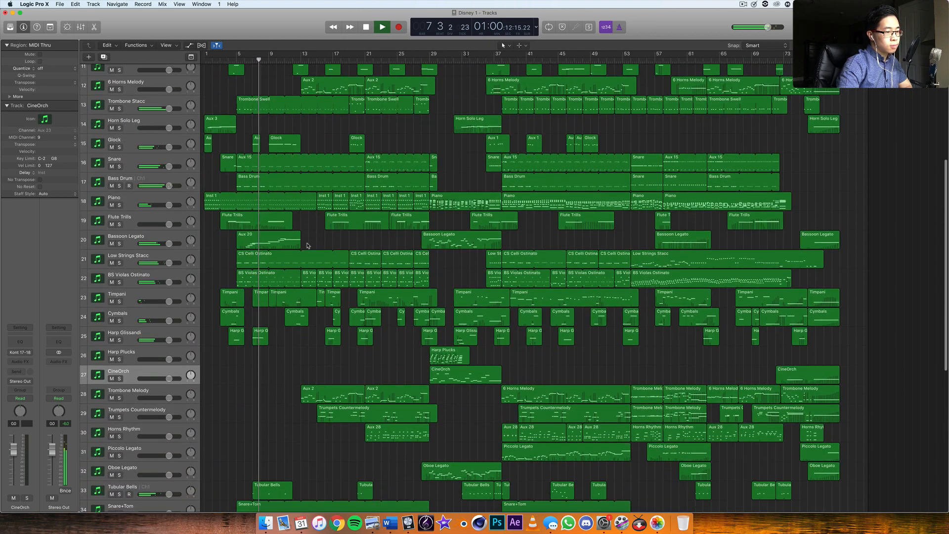
pyautogui.scroll(-1, 307, 246)
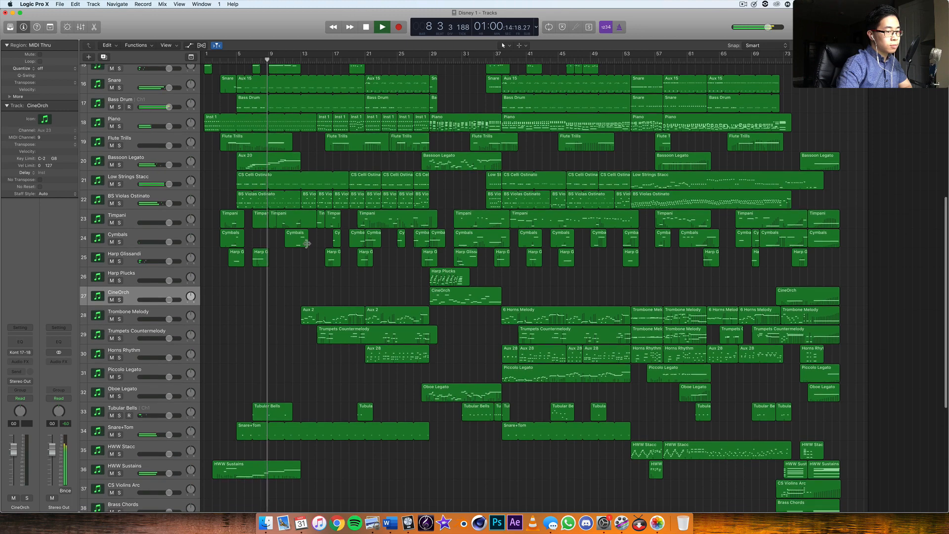
pyautogui.scroll(-1, 306, 244)
pyautogui.scroll(-4, 306, 243)
pyautogui.scroll(-5, 306, 244)
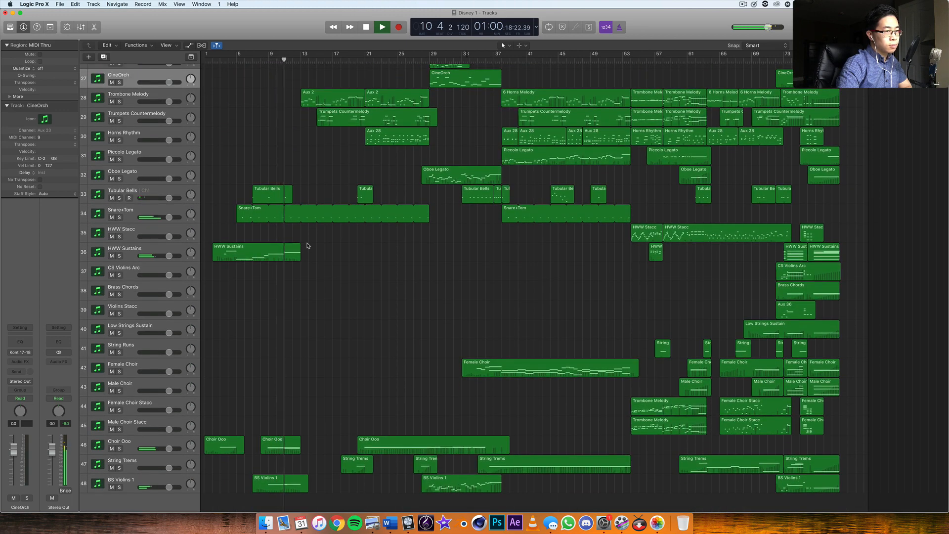
pyautogui.scroll(20, 307, 246)
pyautogui.scroll(2, 307, 246)
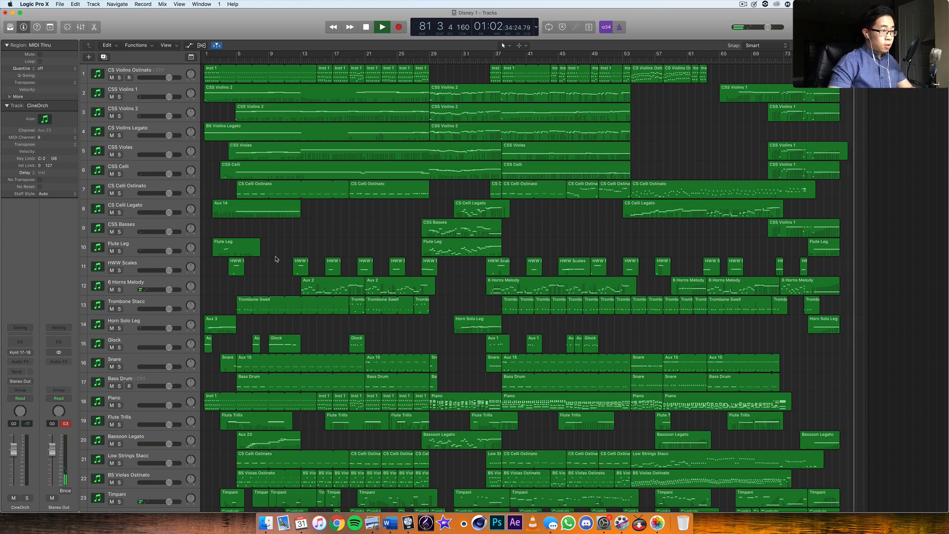
pyautogui.press('space')
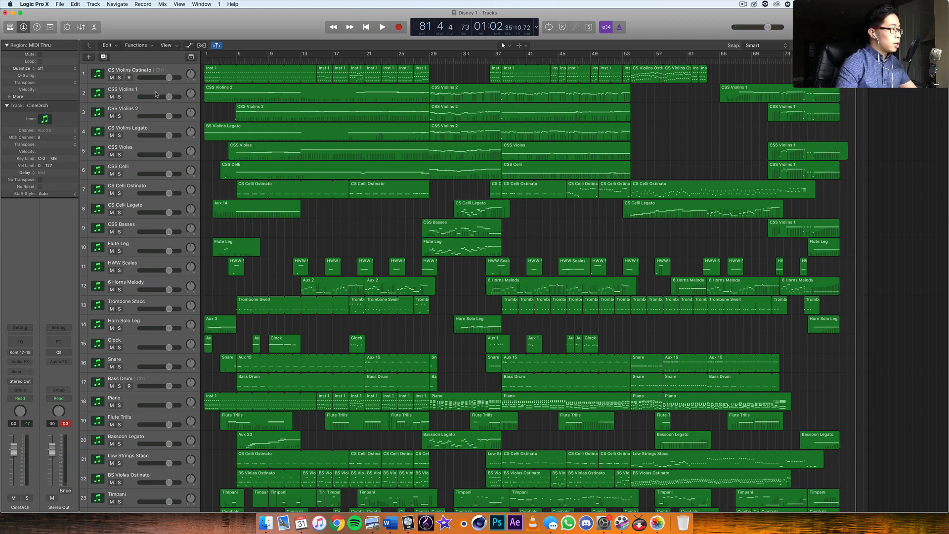
# Select all tracks from CSS Violins 1 through BS Violins 1, leaving out Tubular Bells and Bass Drum
pyautogui.click(155, 94)
pyautogui.keyDown('shift'); pyautogui.click(131, 359); pyautogui.keyUp('shift')
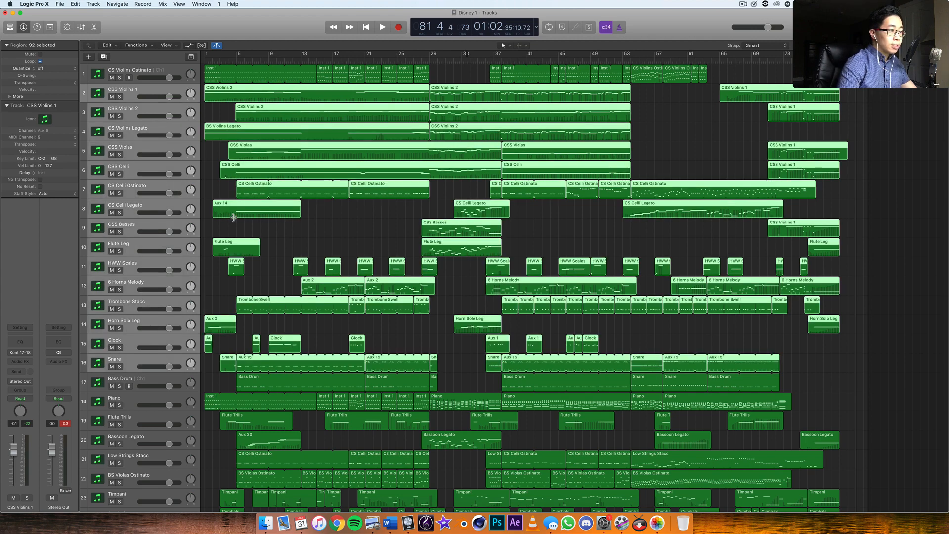
pyautogui.scroll(-5, 151, 224)
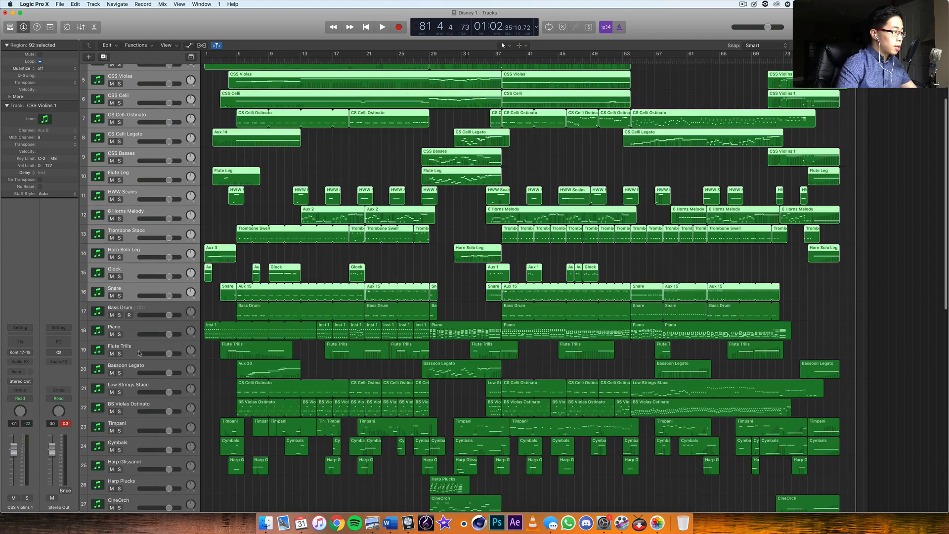
pyautogui.scroll(-15, 150, 224)
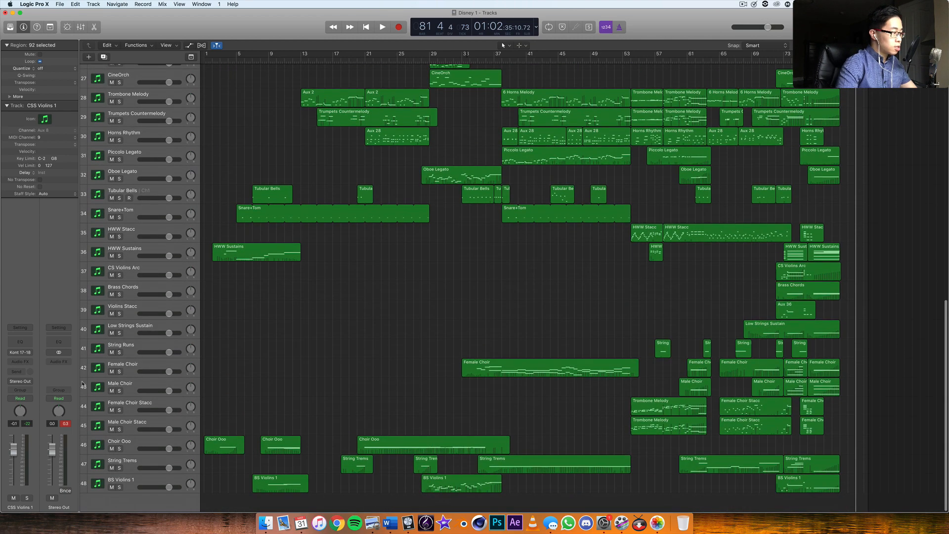
pyautogui.keyDown('shift'); pyautogui.click(132, 487); pyautogui.keyUp('shift')
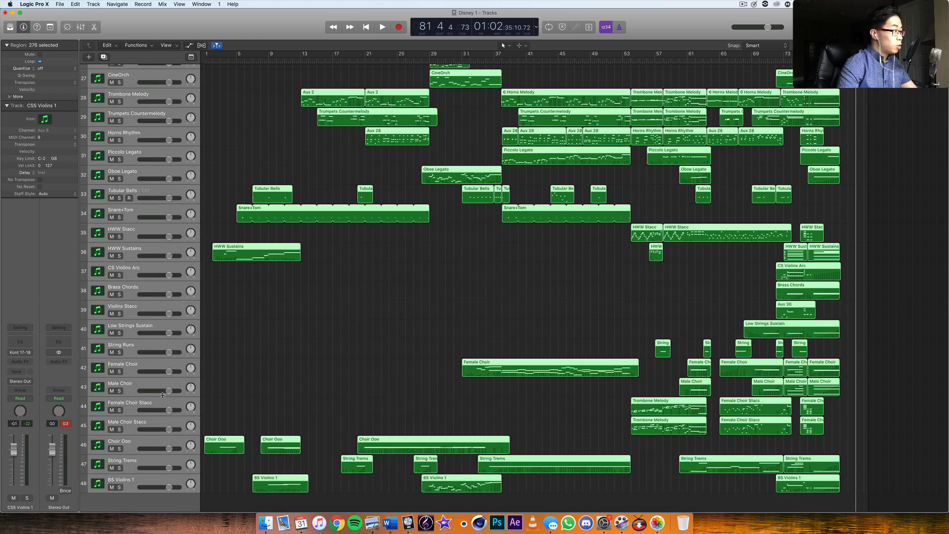
pyautogui.keyDown('super'); pyautogui.click(142, 197); pyautogui.keyUp('super')
pyautogui.scroll(8, 146, 294)
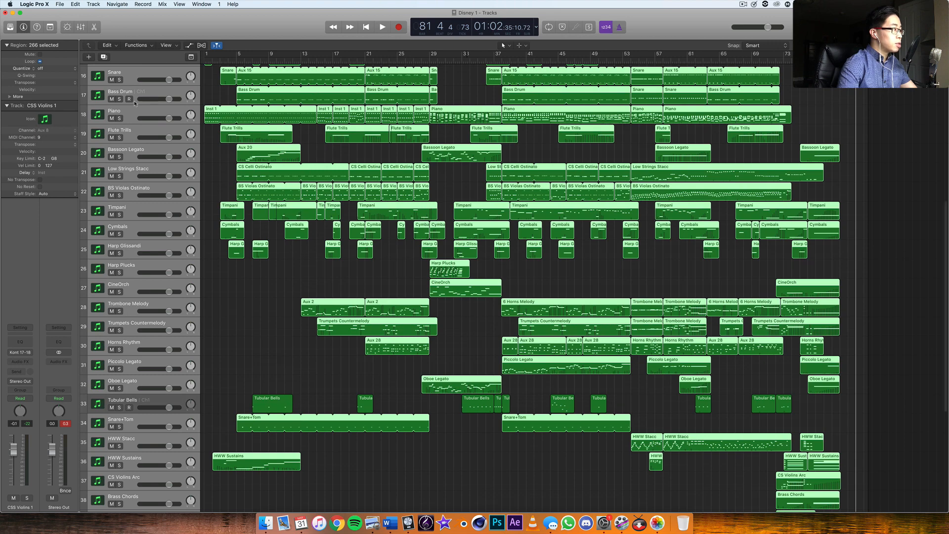
pyautogui.keyDown('super'); pyautogui.click(146, 92); pyautogui.keyUp('super')
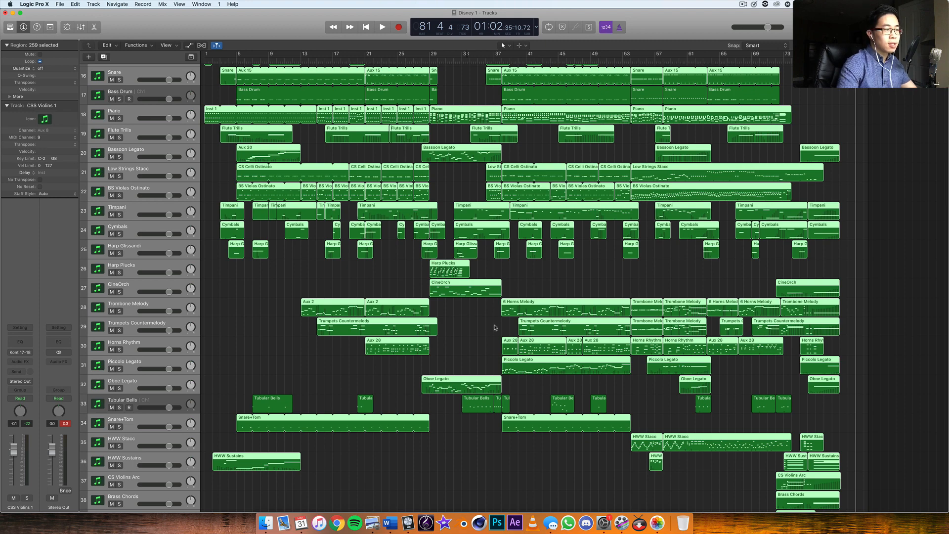
# Bounce the selected tracks in place to new tracks, including volume/pan automation, with normalizing set to Overload Protection Only
pyautogui.scroll(12, 495, 328)
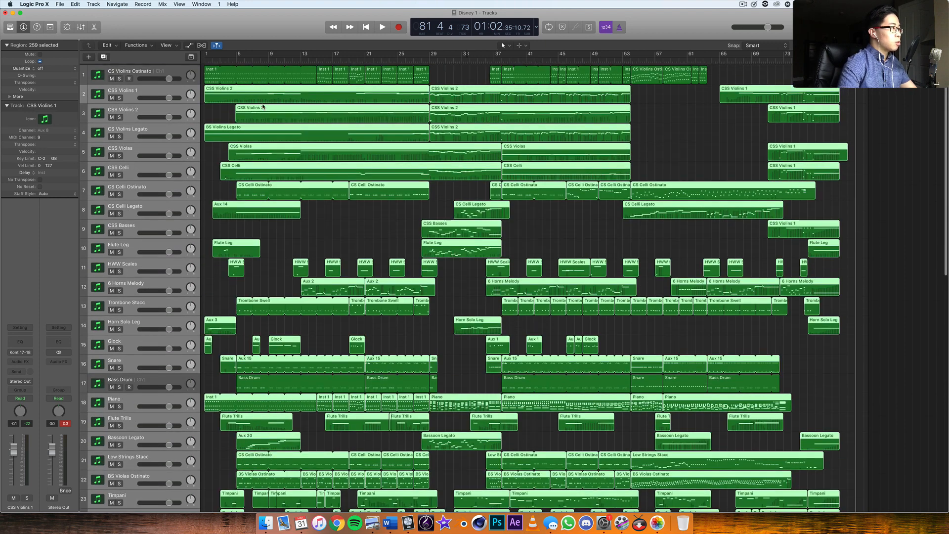
pyautogui.click(59, 4)
pyautogui.moveTo(86, 169)
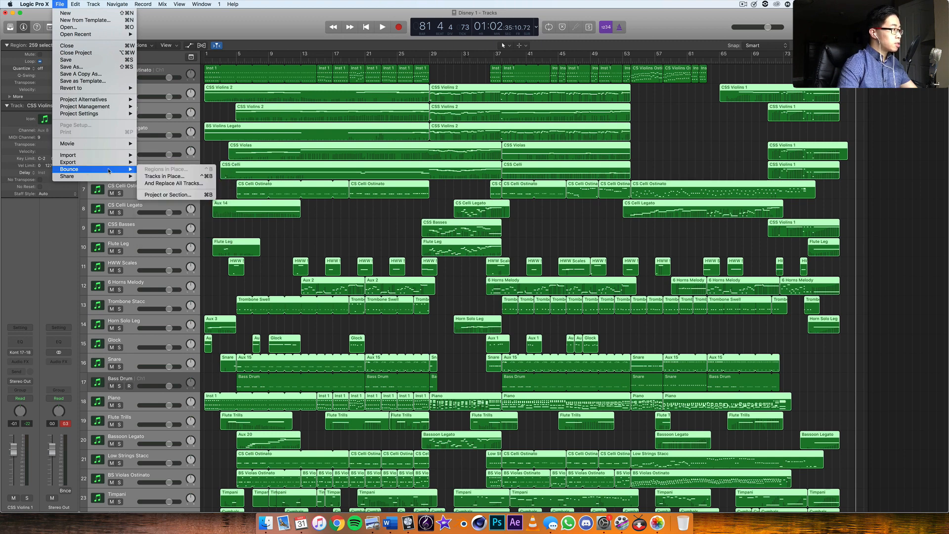
pyautogui.click(165, 176)
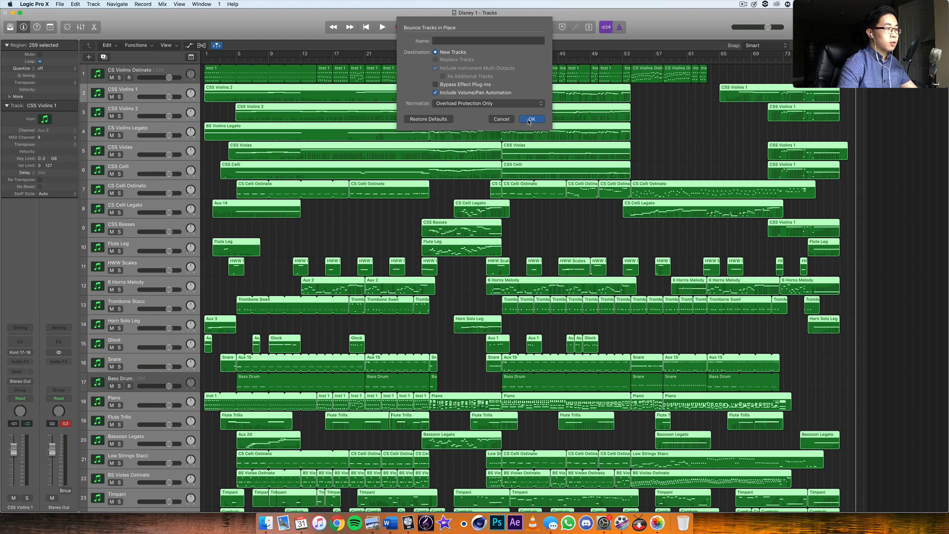
pyautogui.click(529, 120)
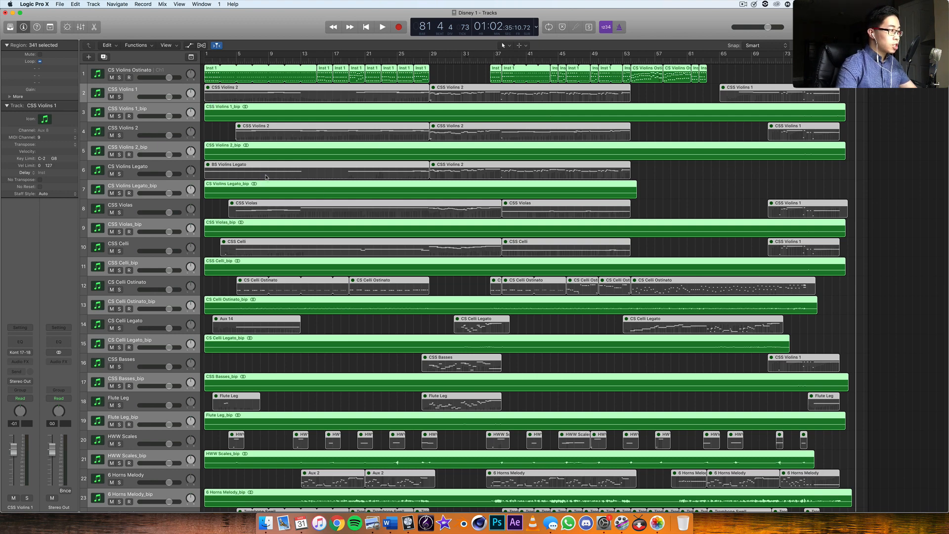
# Examine the bounced audio tracks below their original MIDI tracks throughout the track list
pyautogui.scroll(-20, 265, 177)
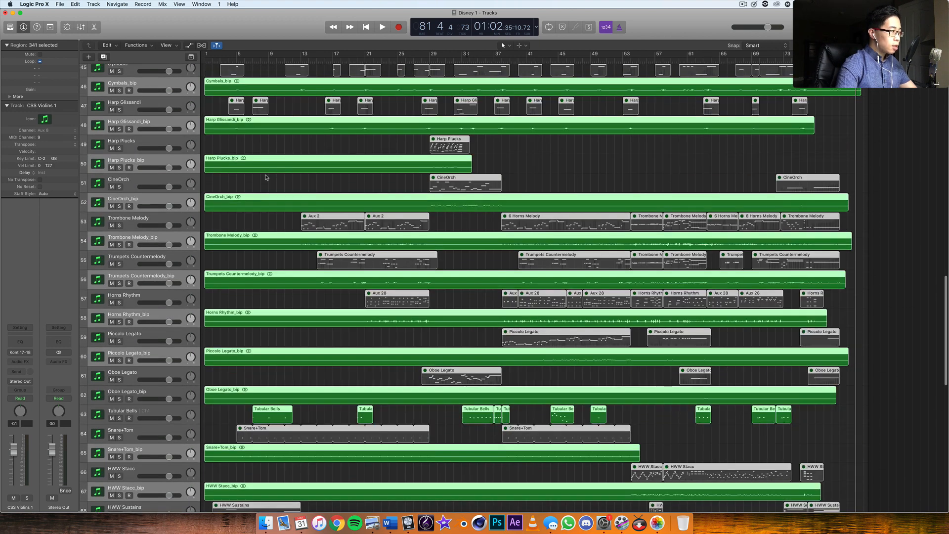
pyautogui.scroll(-20, 265, 177)
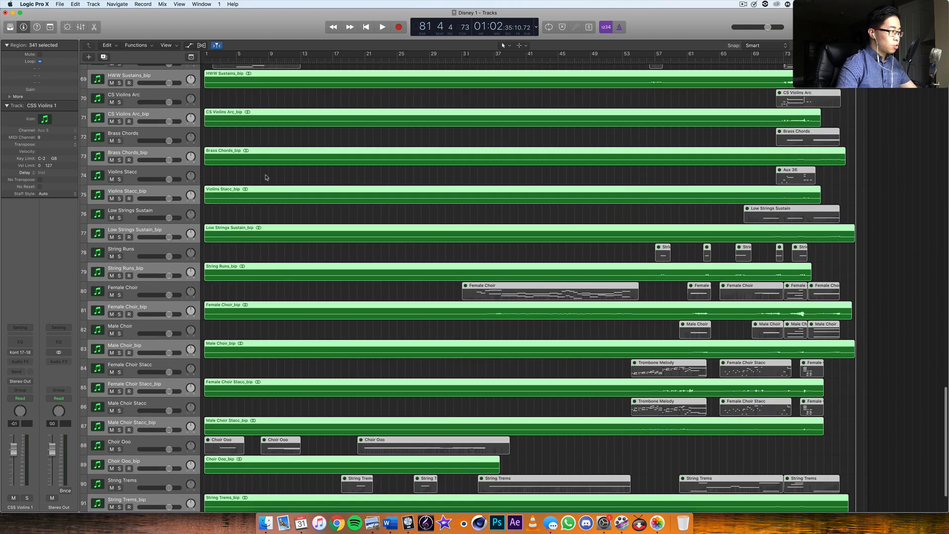
pyautogui.scroll(-5, 265, 177)
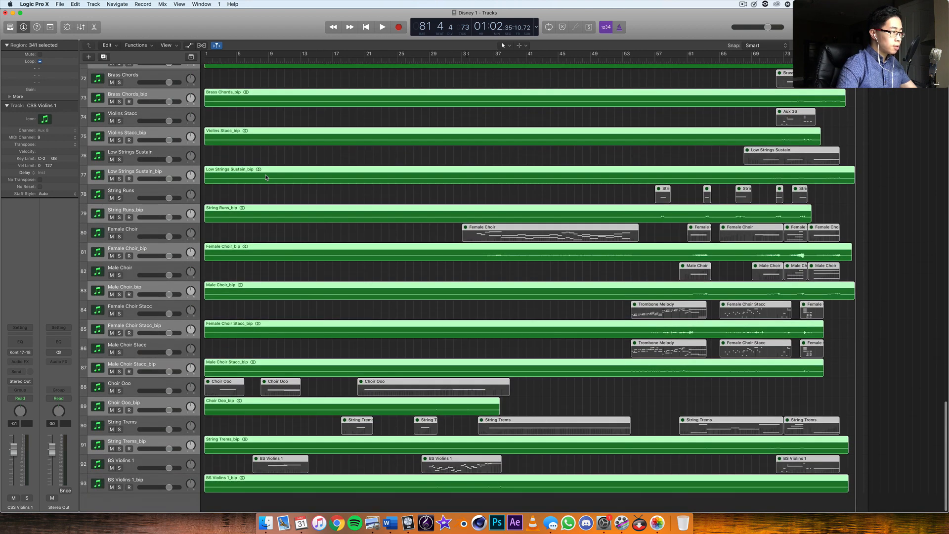
pyautogui.scroll(20, 266, 177)
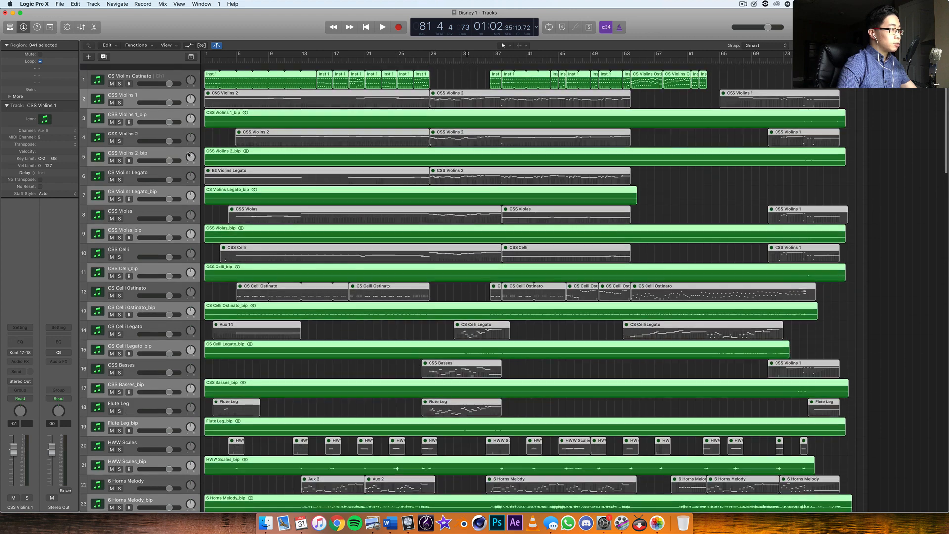
pyautogui.scroll(-1, 189, 156)
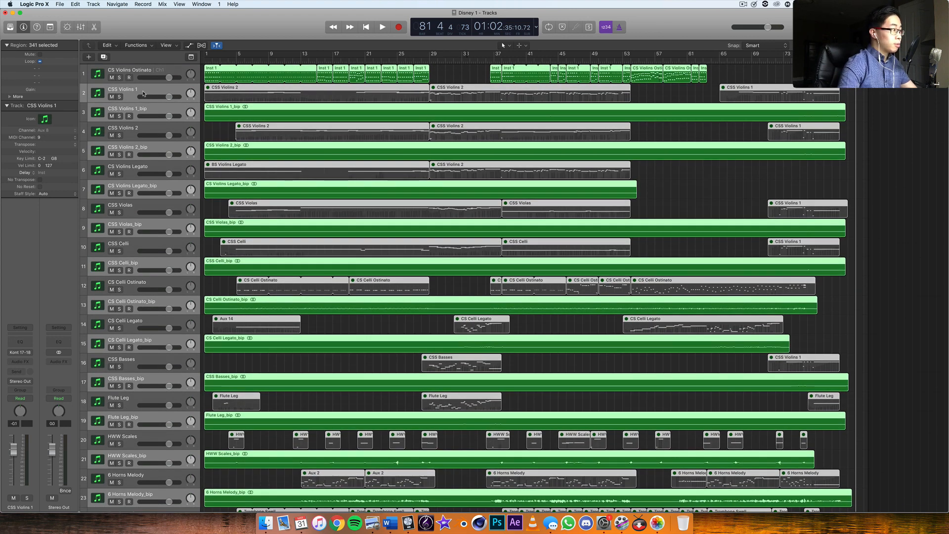
# Select only the bounced audio tracks, leaving the original MIDI tracks out, and check the selection through the whole track list
pyautogui.press('Down')
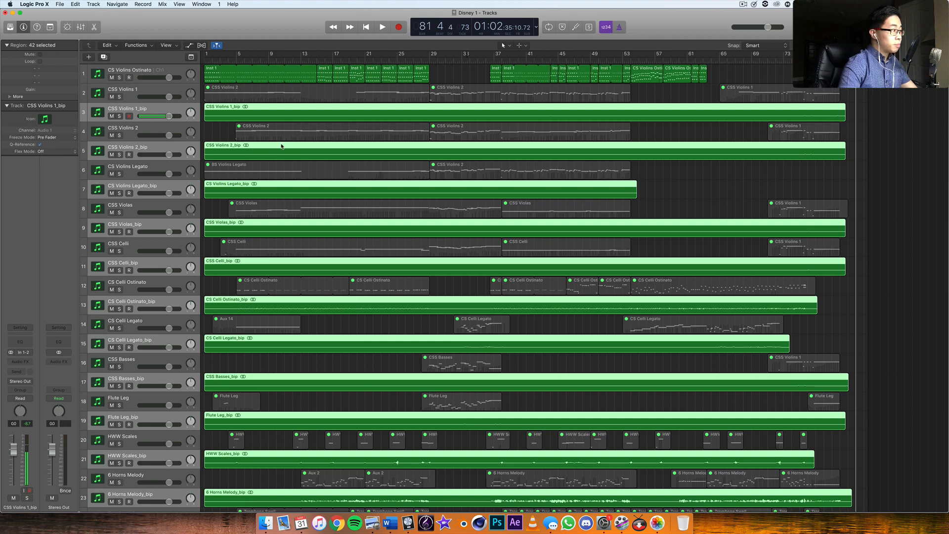
pyautogui.scroll(-15, 281, 146)
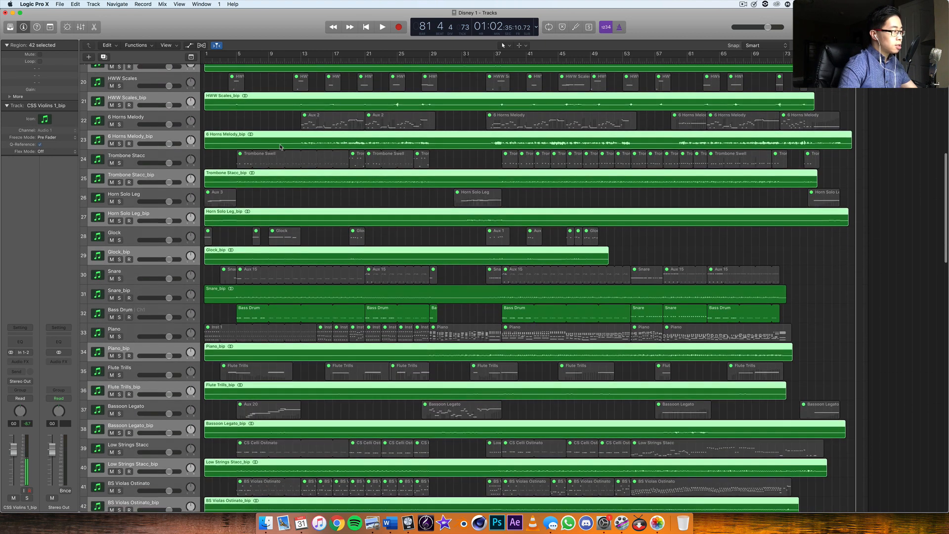
pyautogui.scroll(15, 281, 146)
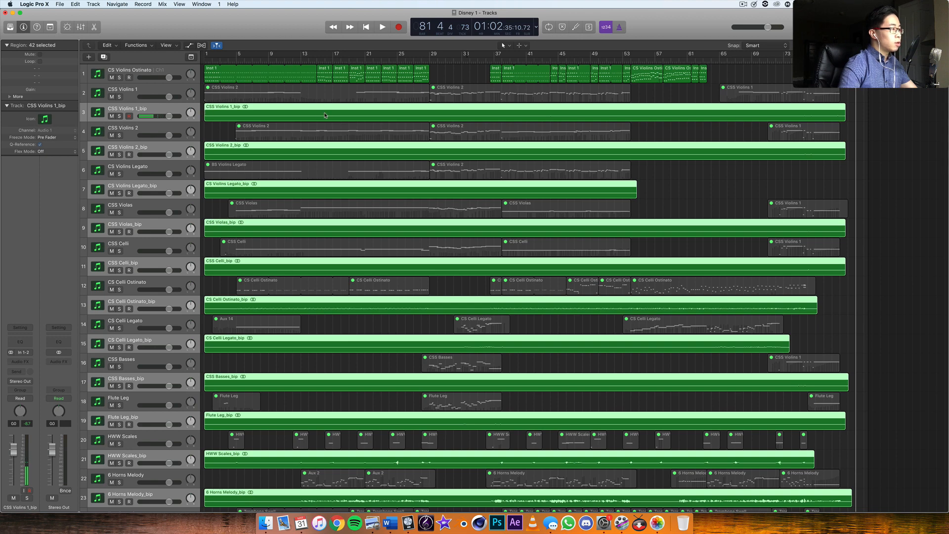
pyautogui.scroll(-18, 266, 183)
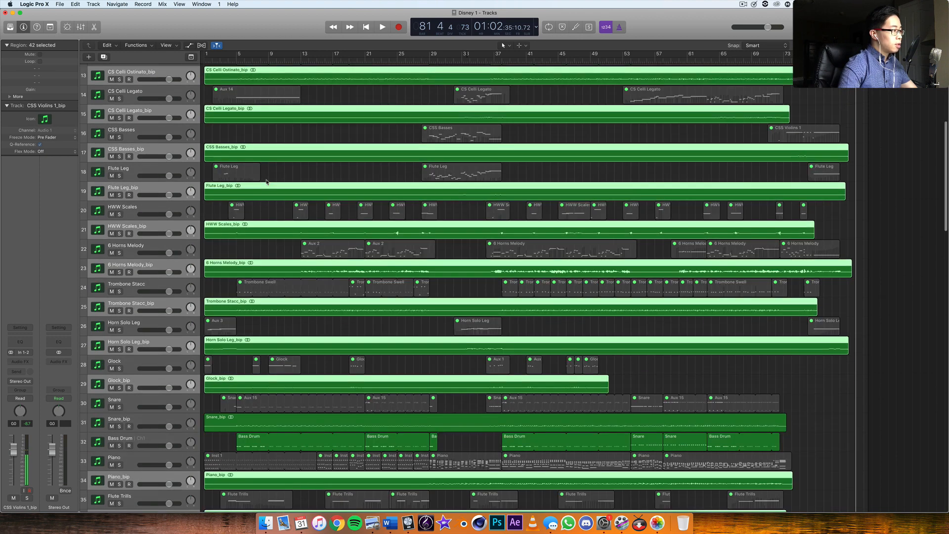
pyautogui.scroll(-1, 243, 207)
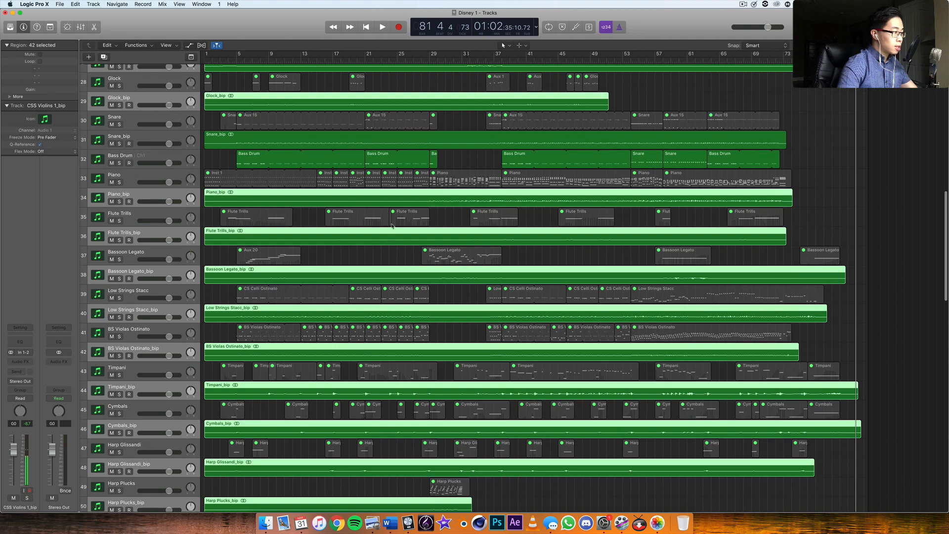
pyautogui.scroll(-15, 345, 273)
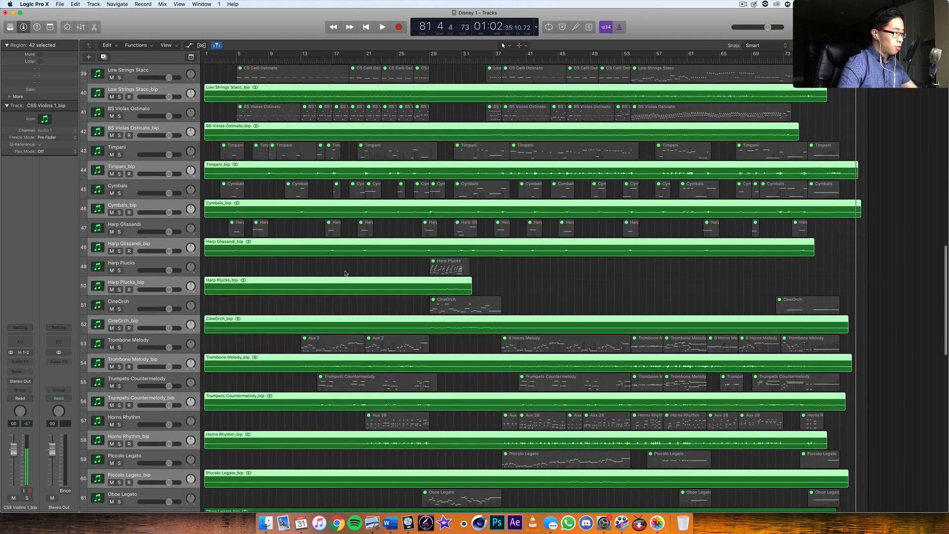
pyautogui.scroll(-16, 345, 273)
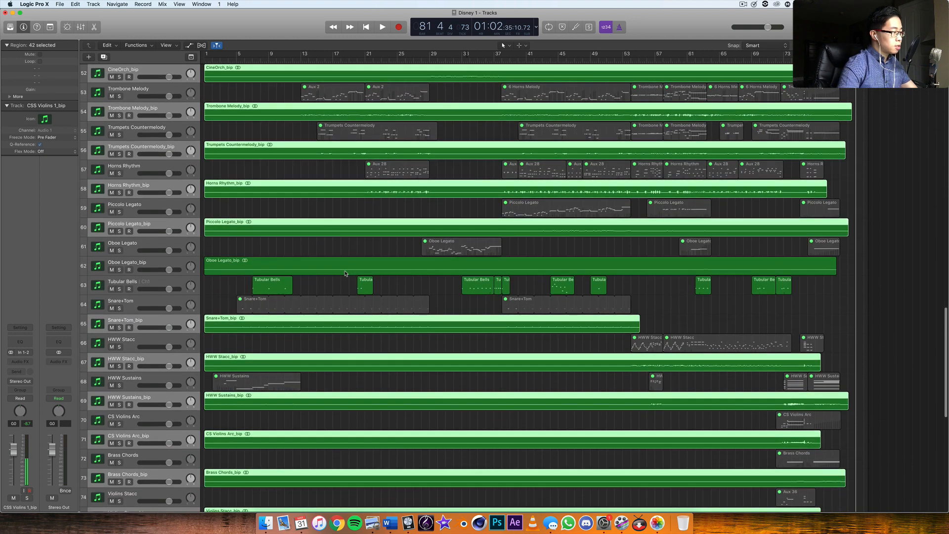
pyautogui.scroll(-11, 345, 273)
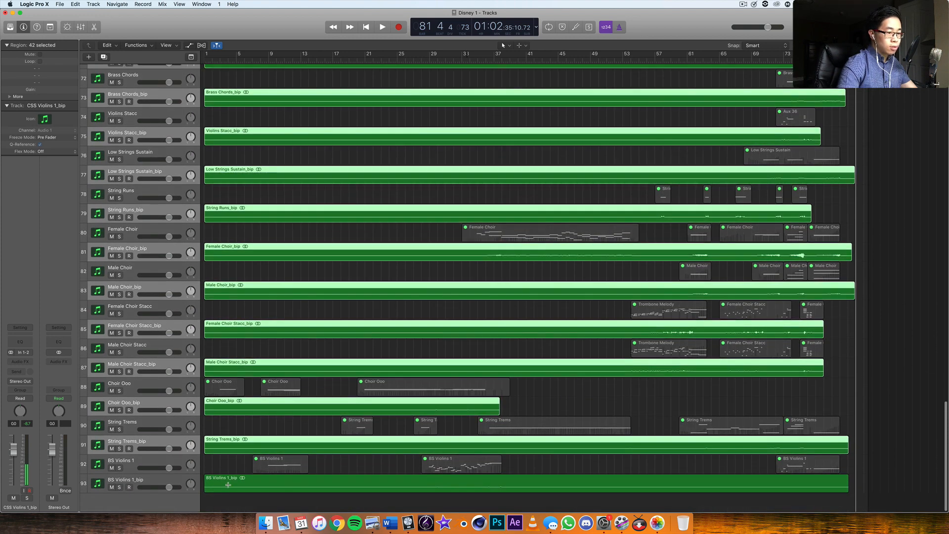
# Add BS Violins 1_bip to the selection of bounced tracks
pyautogui.click(227, 484)
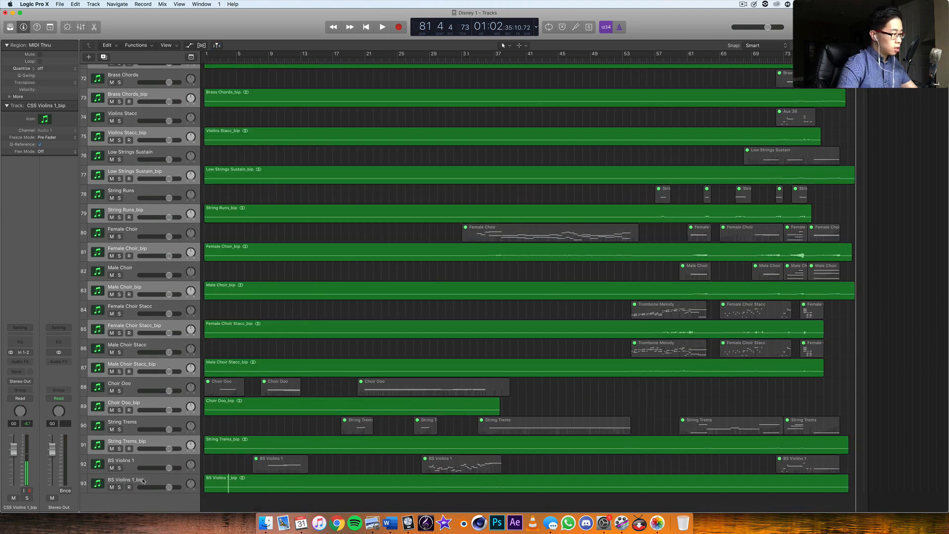
pyautogui.press('super+a')
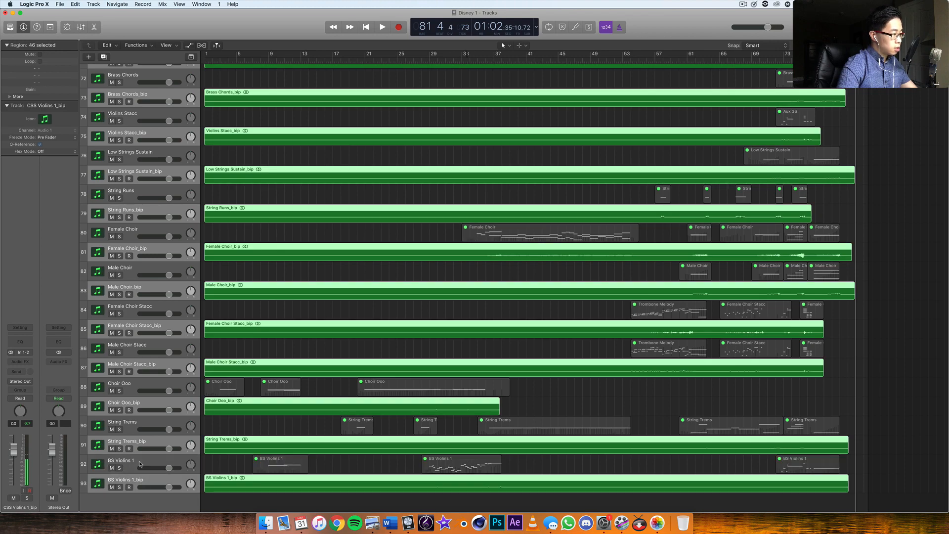
pyautogui.scroll(20, 335, 420)
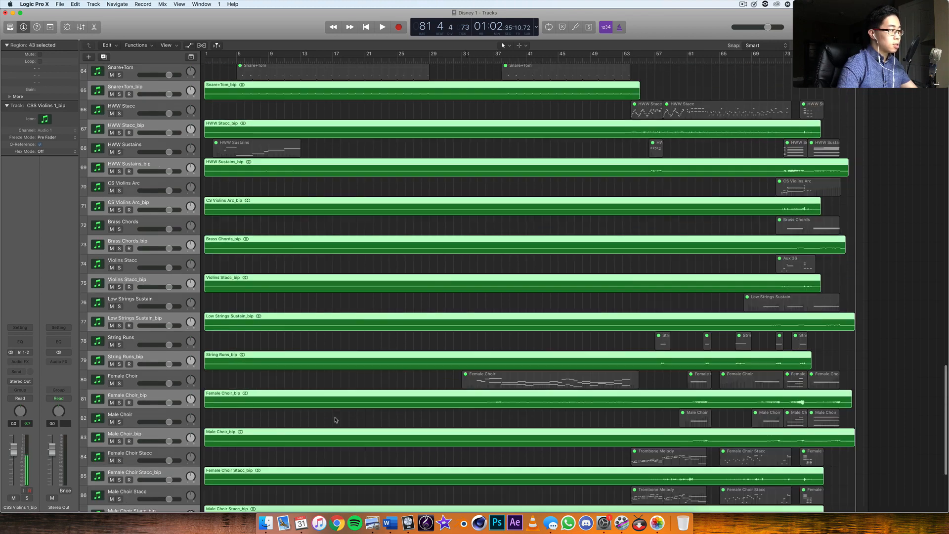
pyautogui.scroll(-1, 254, 250)
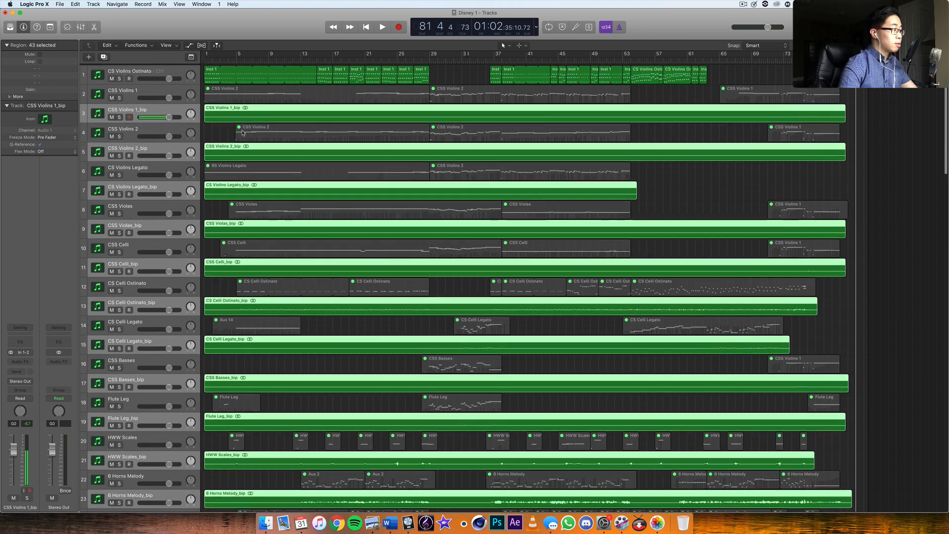
# Move the selected bounced tracks together below the original BS Violins 1 track
pyautogui.moveTo(228, 114); pyautogui.dragTo(228, 165)
pyautogui.moveTo(143, 147); pyautogui.dragTo(181, 453)
pyautogui.scroll(15, 163, 404)
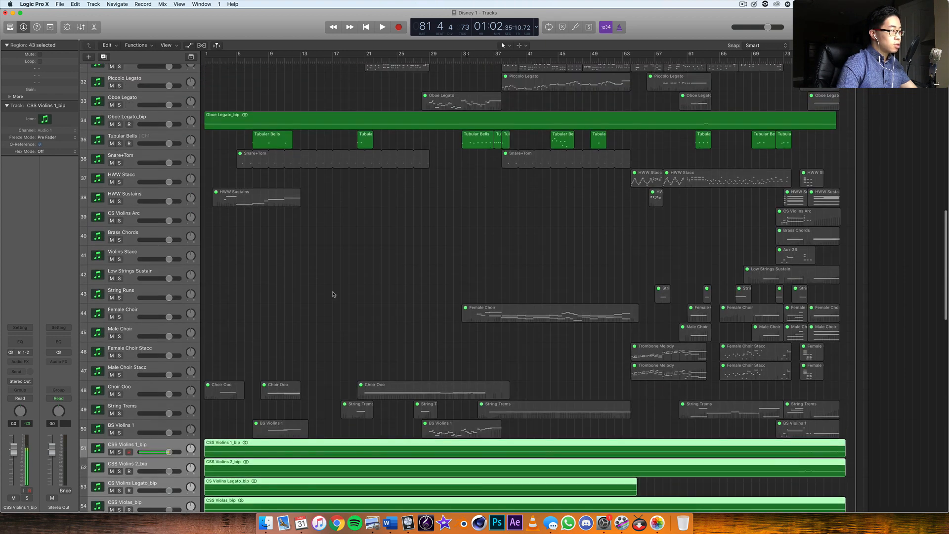
# Select the bounced tracks Snare_bip and Oboe Legato_bip that are still among the original MIDI tracks
pyautogui.click(310, 271)
pyautogui.scroll(6, 310, 270)
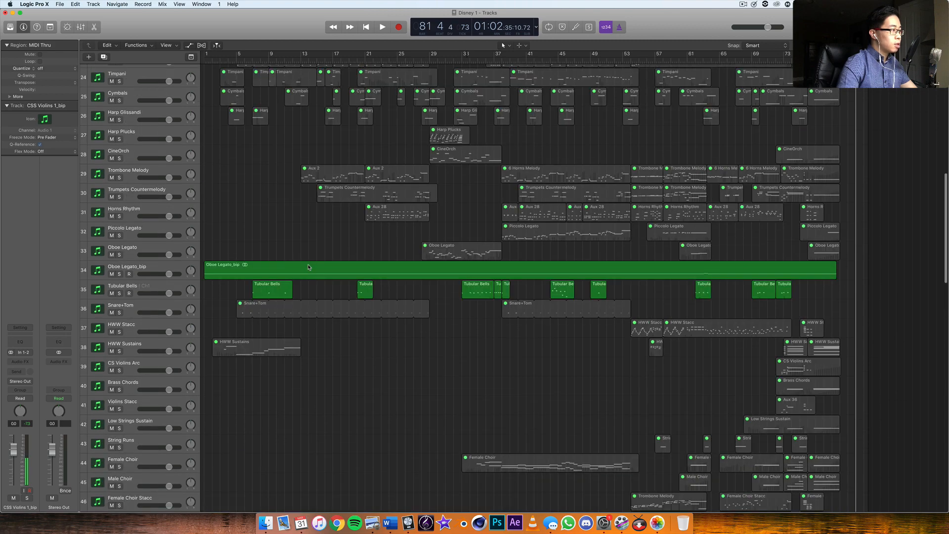
pyautogui.scroll(9, 170, 268)
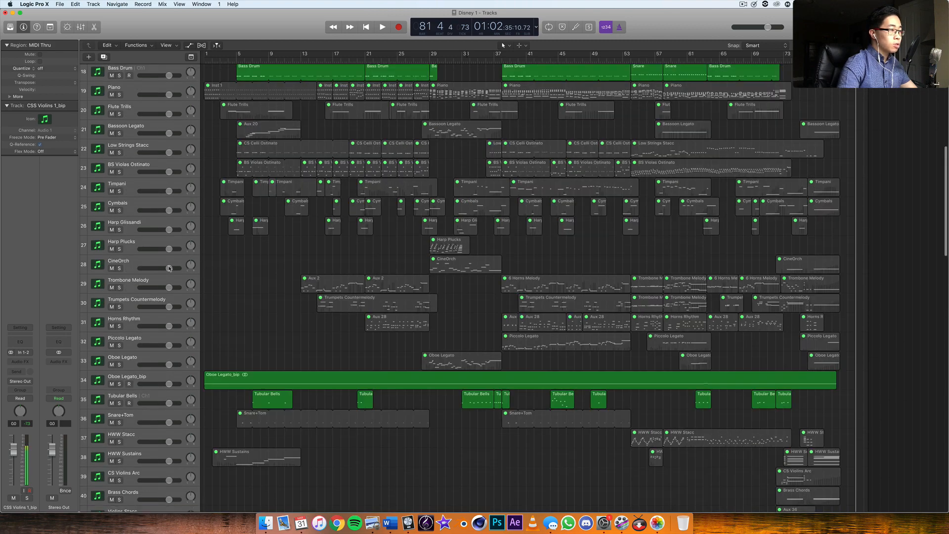
pyautogui.scroll(8, 170, 268)
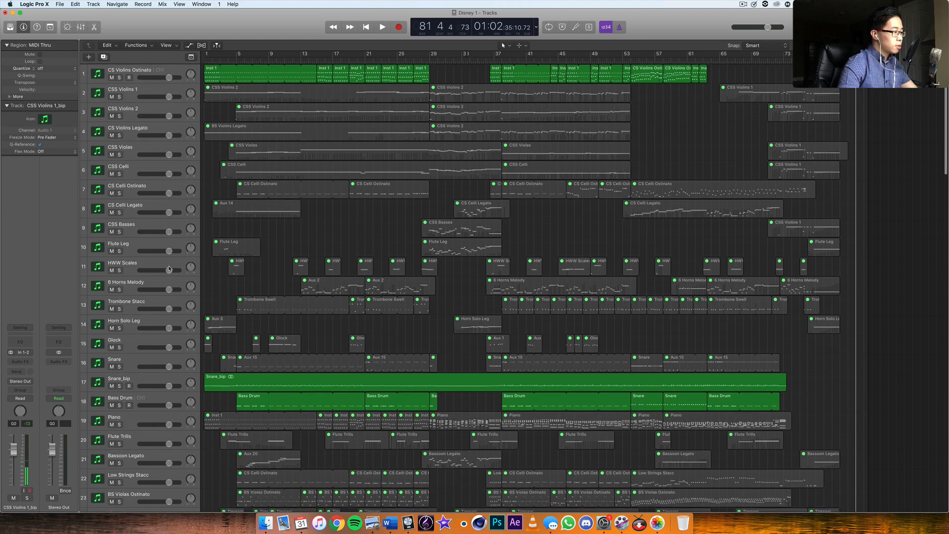
pyautogui.scroll(-2, 169, 269)
pyautogui.click(150, 350)
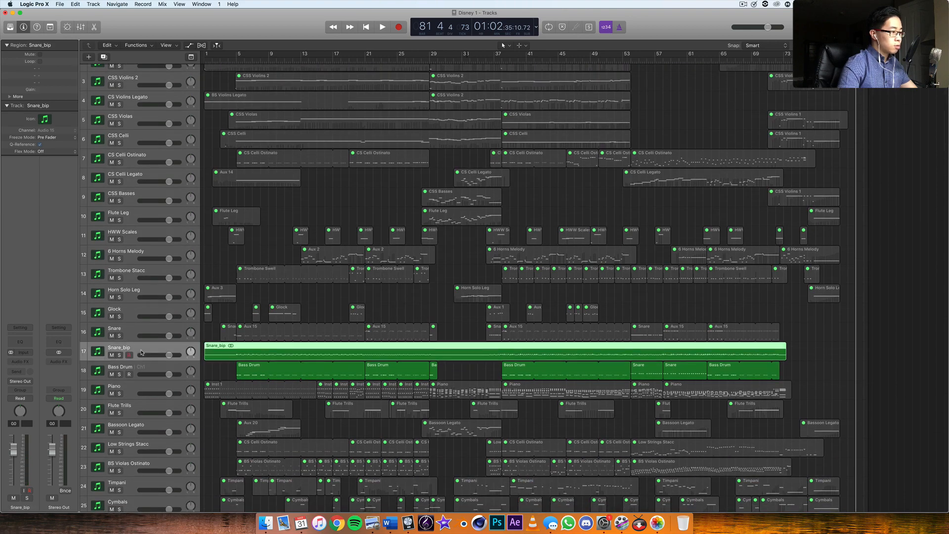
pyautogui.scroll(-10, 149, 350)
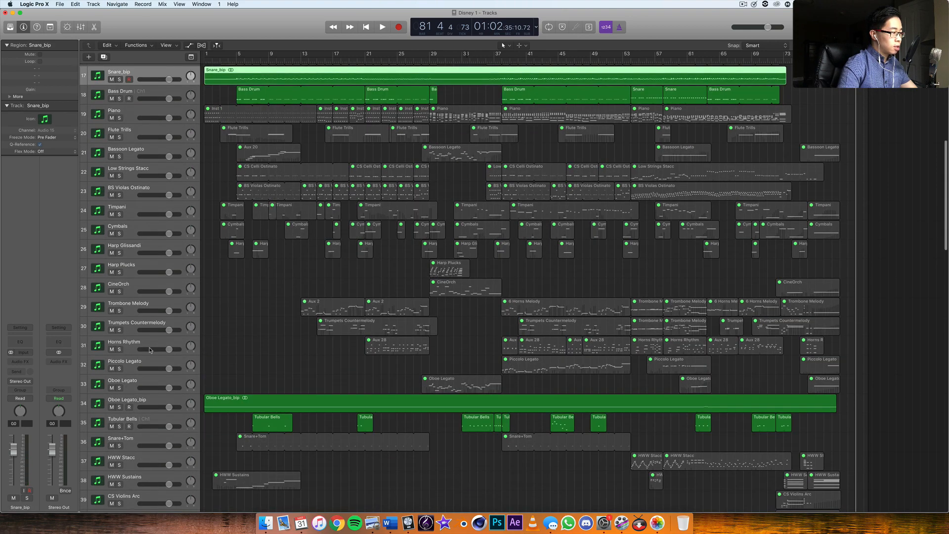
pyautogui.keyDown('shift'); pyautogui.click(143, 407); pyautogui.keyUp('shift')
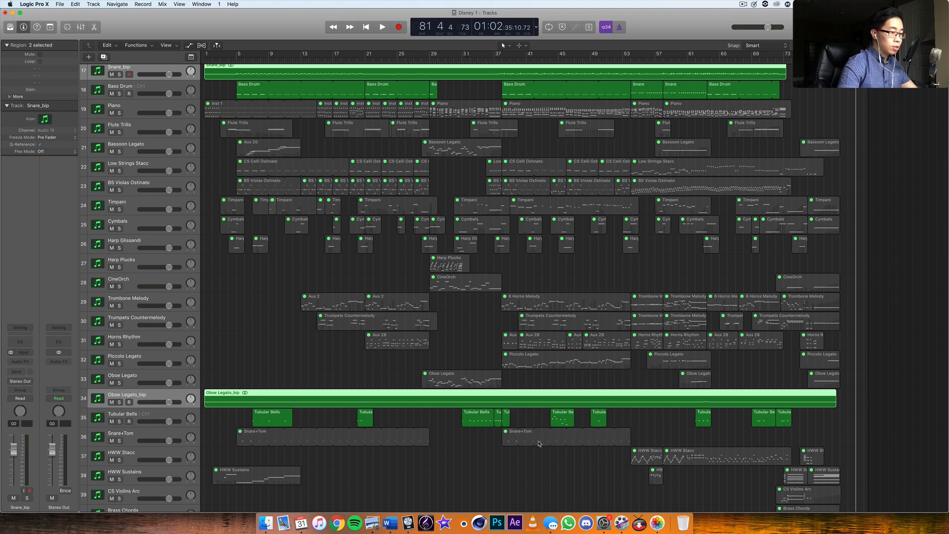
# Move Snare_bip and Oboe Legato_bip down into the group of bounced tracks, between Piano_bip and Flute Trills_bip
pyautogui.scroll(6, 178, 252)
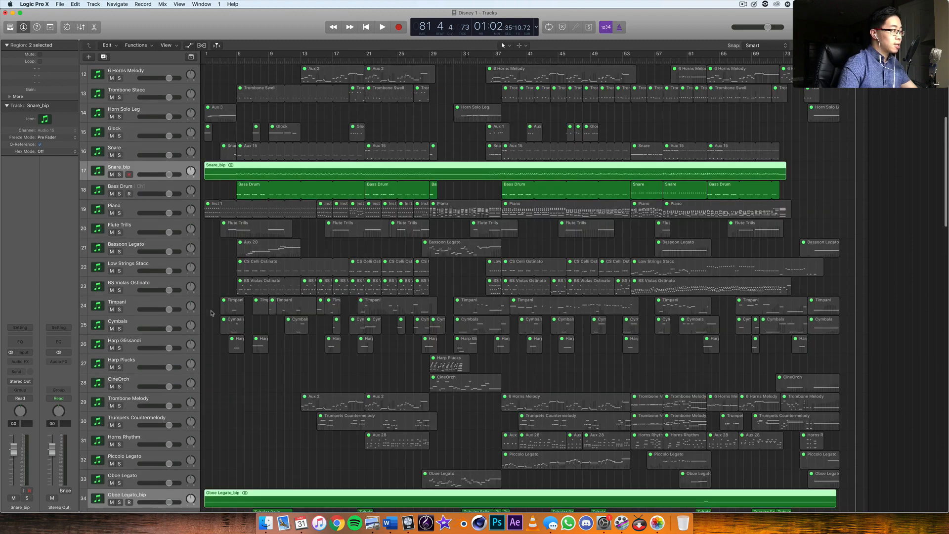
pyautogui.scroll(6, 343, 249)
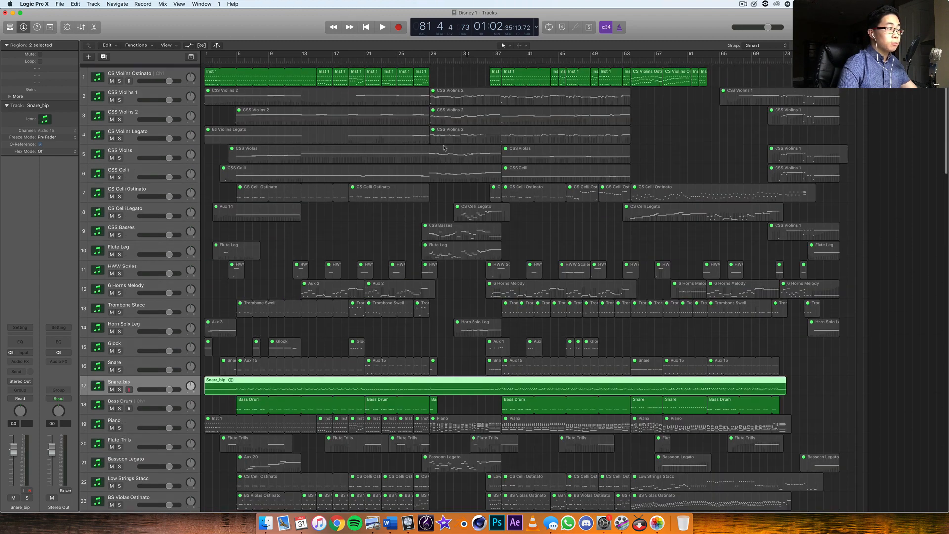
pyautogui.scroll(-10, 243, 180)
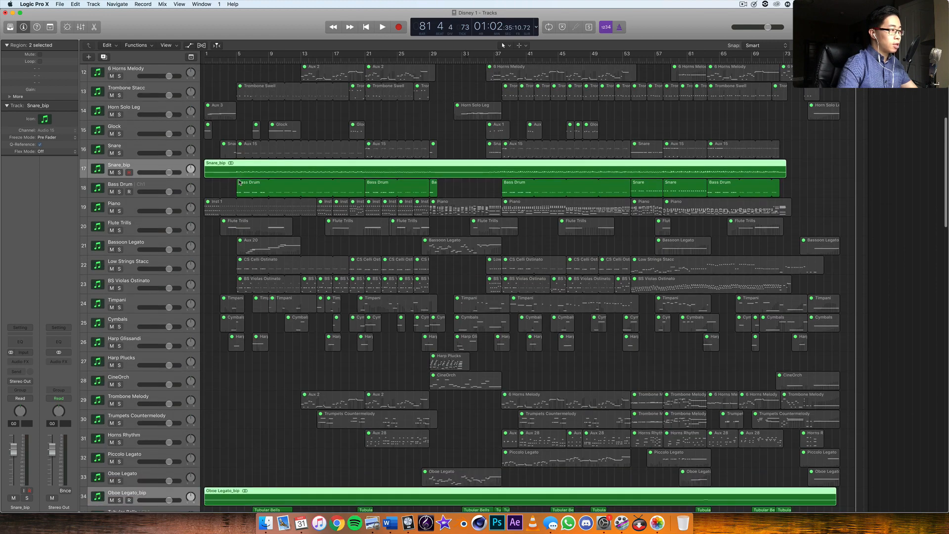
pyautogui.scroll(-3, 149, 107)
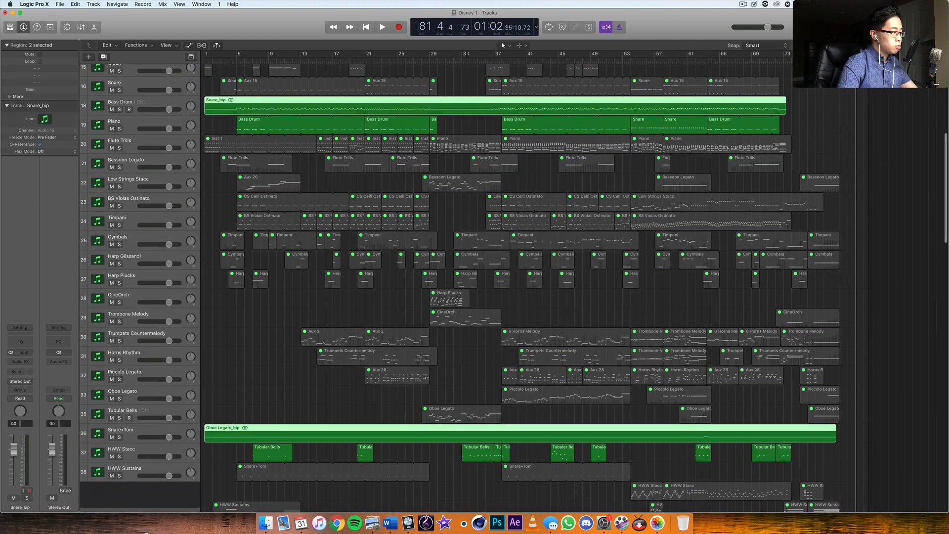
pyautogui.scroll(-6, 494, 287)
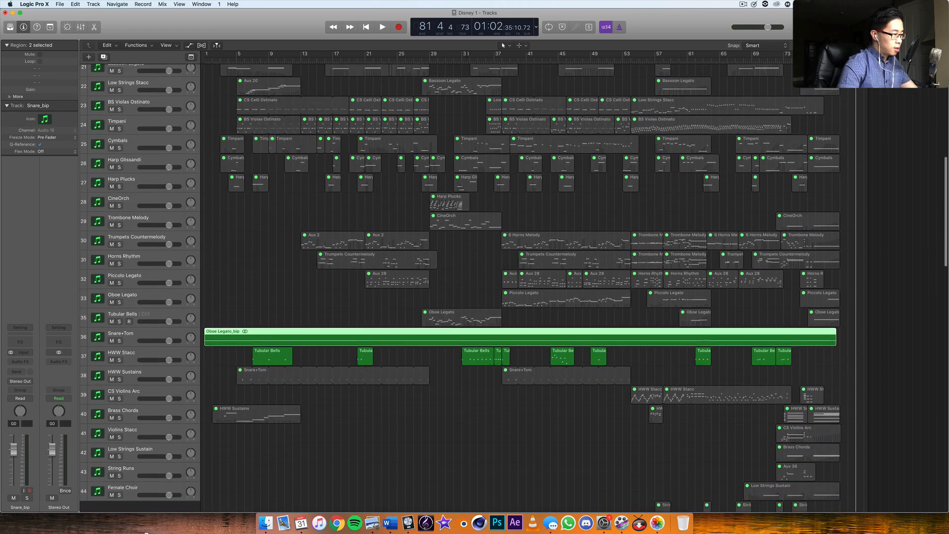
pyautogui.scroll(-10, 494, 286)
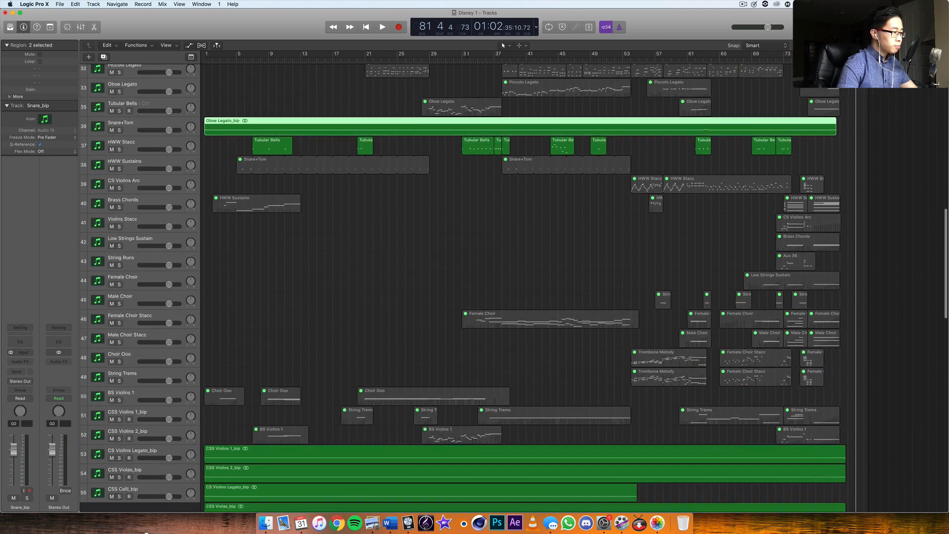
pyautogui.scroll(-5, 168, 418)
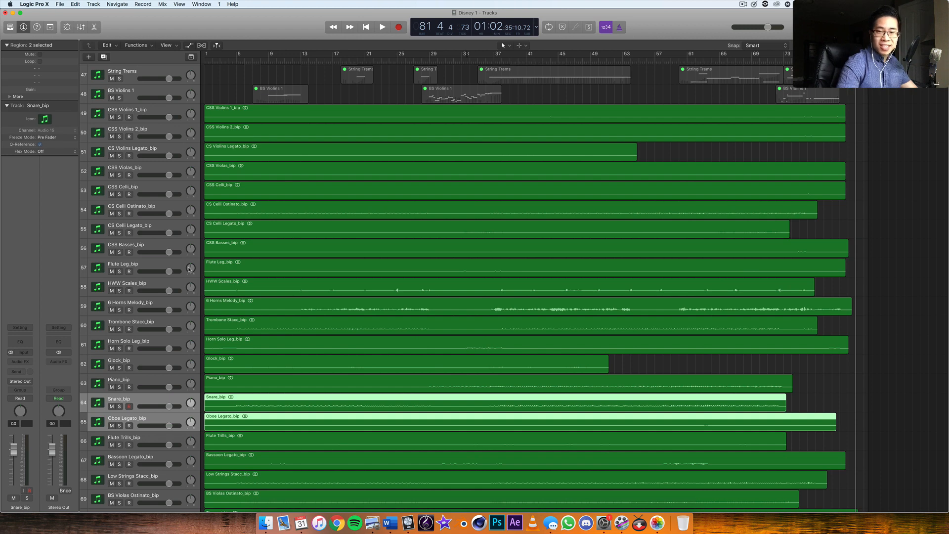
# Select the bounced string tracks Low Strings Stacc_bip and BS Violas Ostinato_bip
pyautogui.click(153, 111)
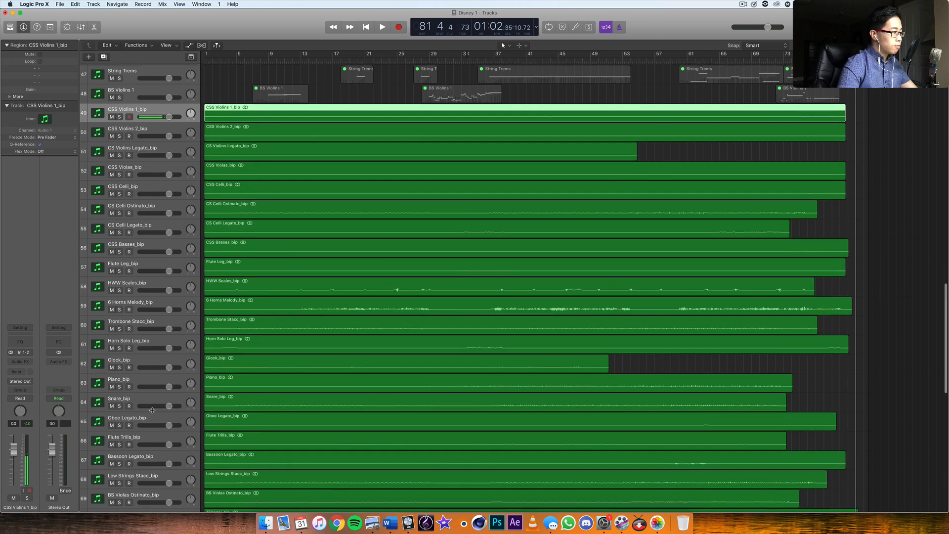
pyautogui.scroll(-4, 151, 409)
pyautogui.scroll(-1, 153, 413)
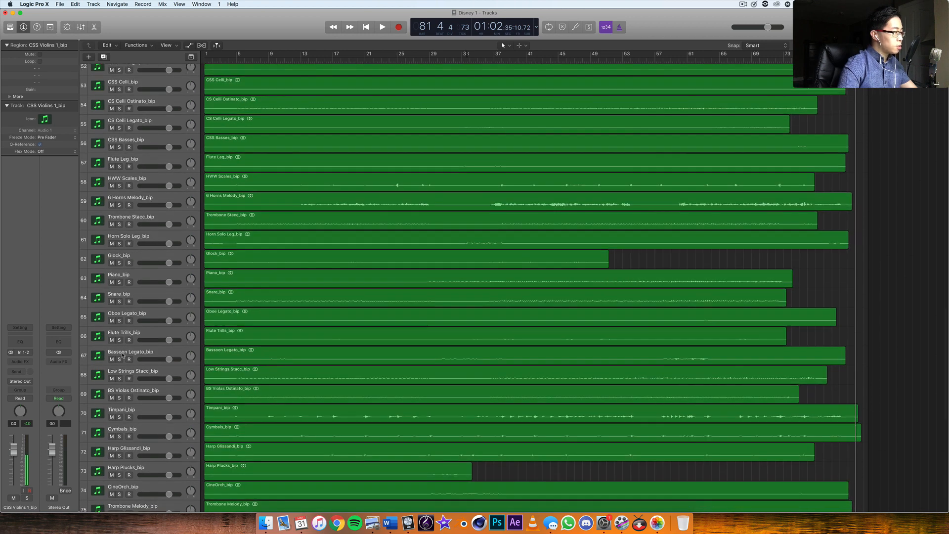
pyautogui.click(124, 374)
pyautogui.scroll(-2, 142, 389)
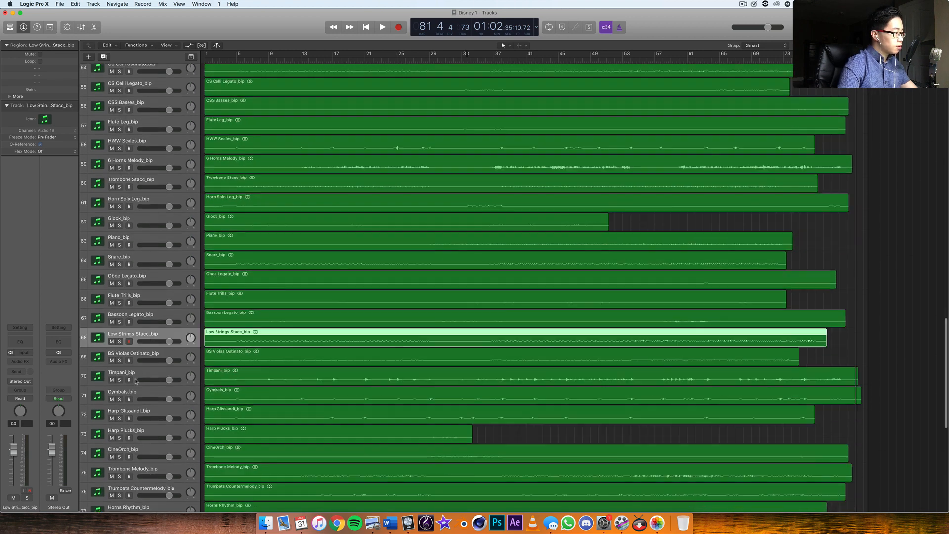
pyautogui.keyDown('shift'); pyautogui.click(131, 352); pyautogui.keyUp('shift')
# Add CS Violins Arc_bip, Violins Stacc_bip, Low Strings Sustain_bip, String Runs_bip, String Trems_bip and BS Violins 1_bip to the track selection
pyautogui.scroll(-8, 150, 353)
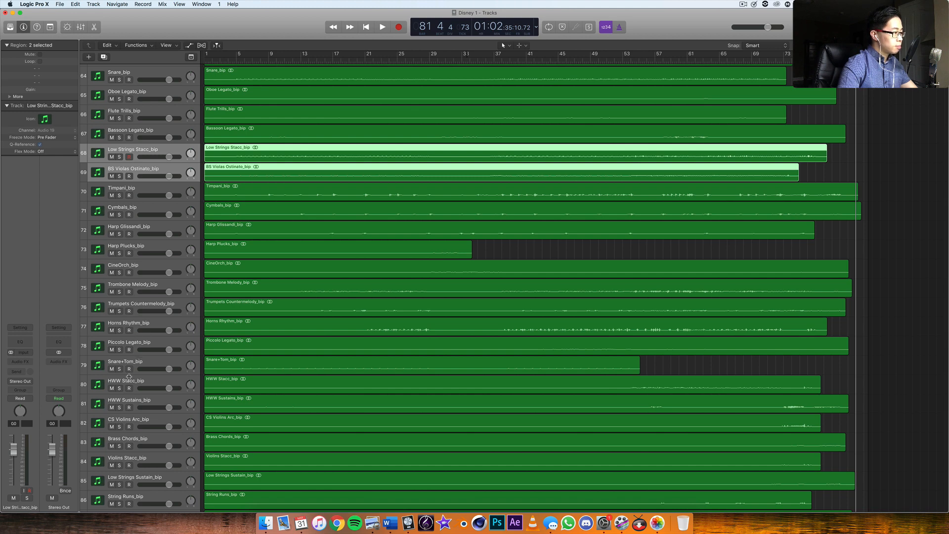
pyautogui.scroll(-2, 131, 377)
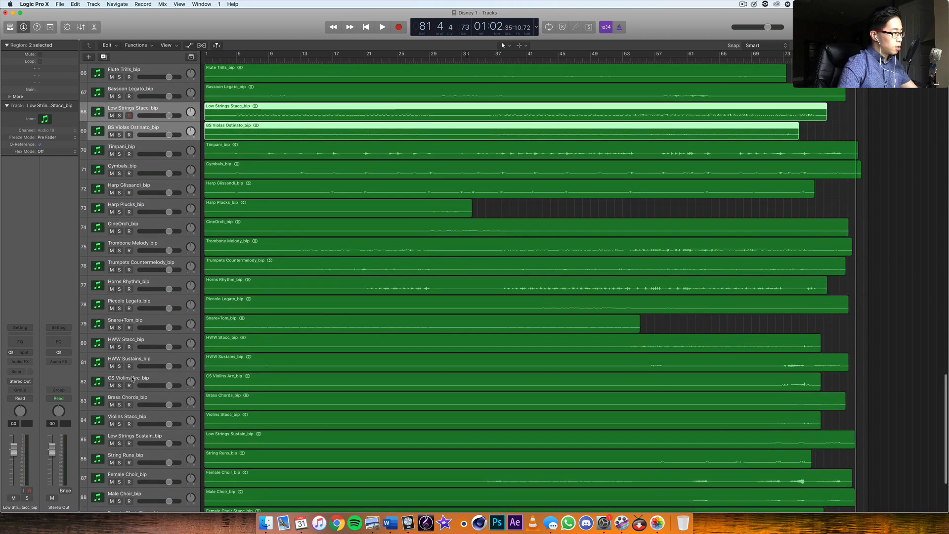
pyautogui.keyDown('super'); pyautogui.click(132, 379); pyautogui.keyUp('super')
pyautogui.scroll(-2, 134, 399)
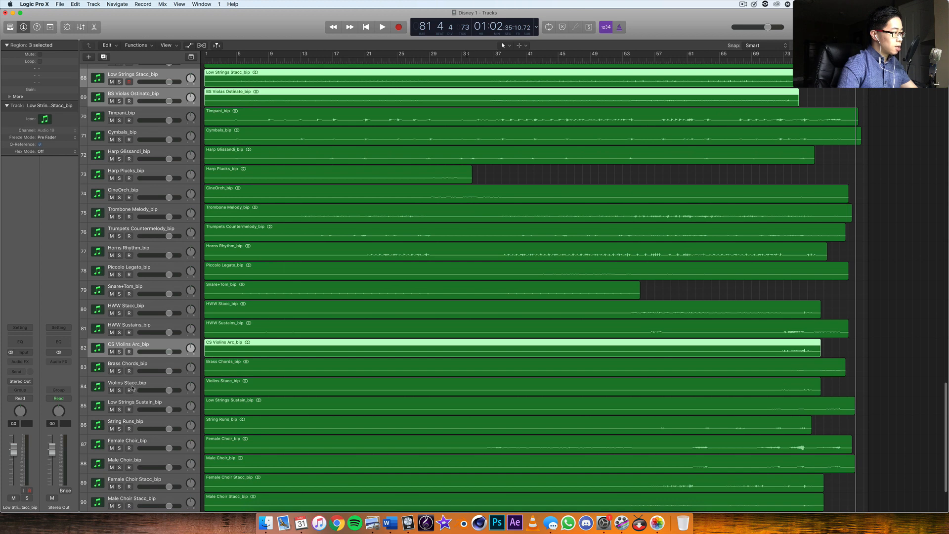
pyautogui.keyDown('super'); pyautogui.click(133, 385); pyautogui.keyUp('super')
pyautogui.keyDown('super'); pyautogui.click(126, 403); pyautogui.keyUp('super')
pyautogui.keyDown('super'); pyautogui.click(132, 424); pyautogui.keyUp('super')
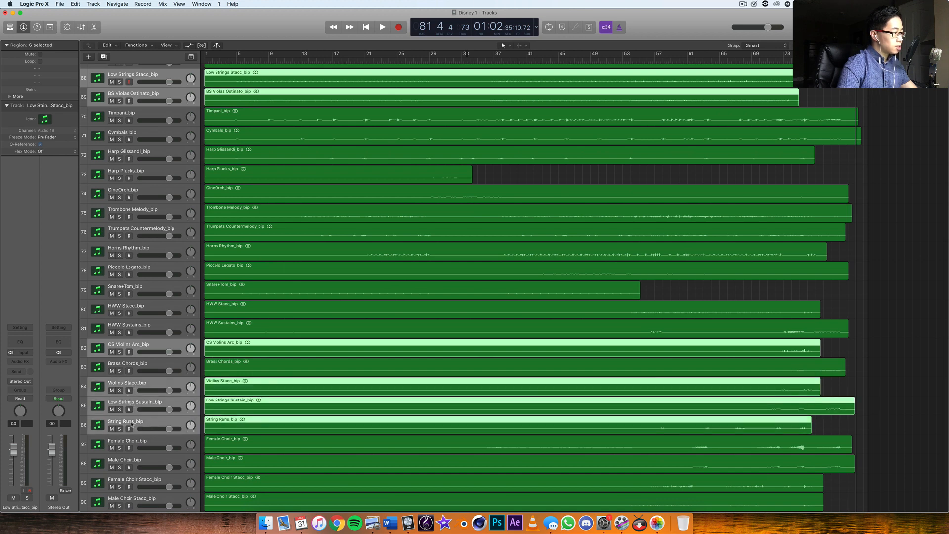
pyautogui.scroll(-4, 144, 425)
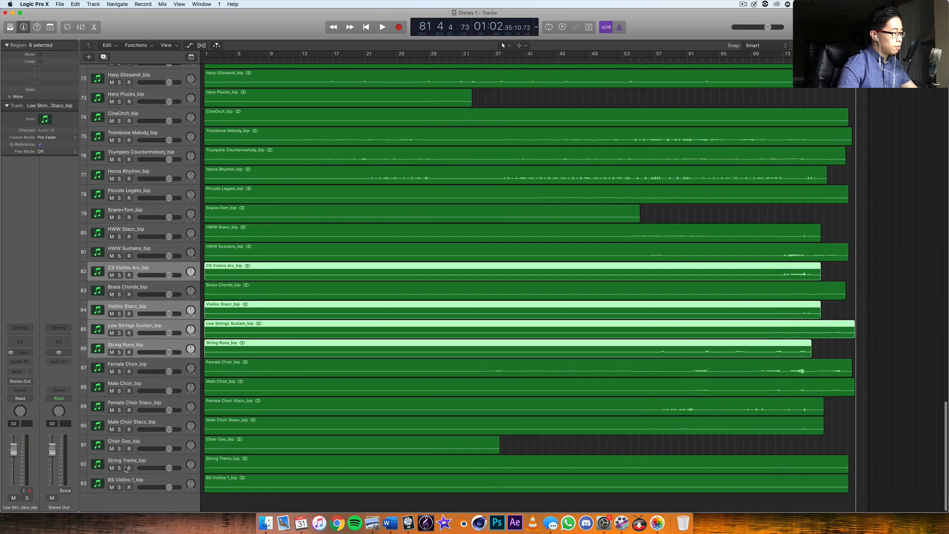
pyautogui.keyDown('super'); pyautogui.click(132, 462); pyautogui.keyUp('super')
pyautogui.keyDown('super'); pyautogui.click(131, 481); pyautogui.keyUp('super')
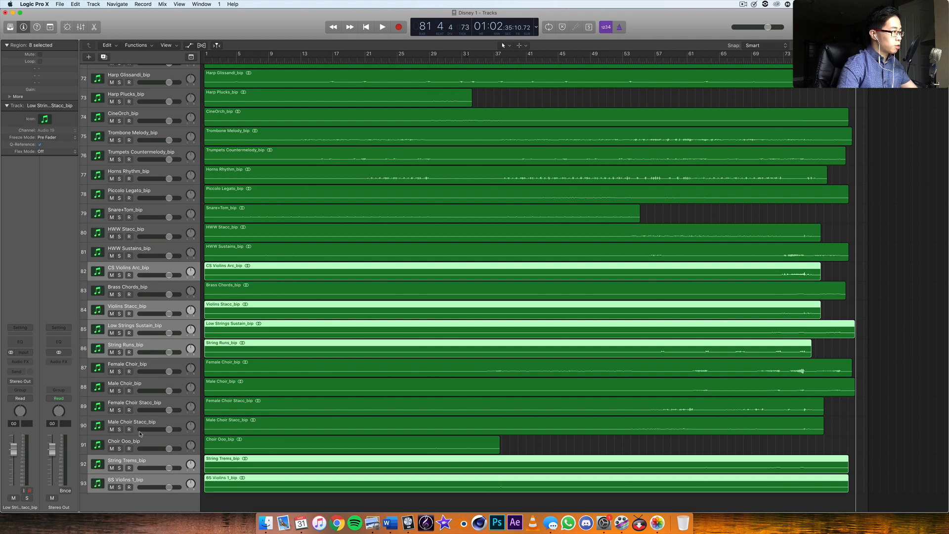
# Move the selected bounced string tracks up between CS Celli Ostinato_bip and CS Celli Legato_bip
pyautogui.scroll(15, 140, 433)
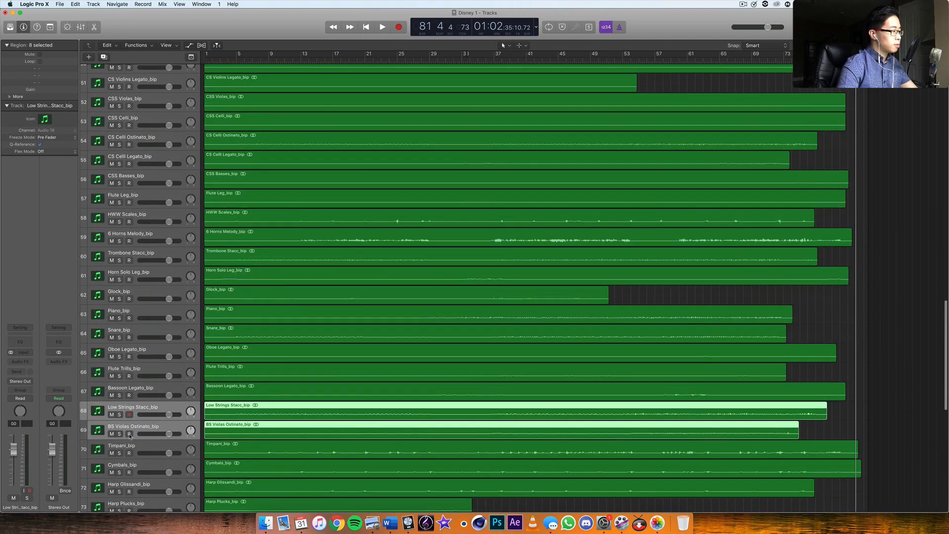
pyautogui.moveTo(130, 435); pyautogui.dragTo(161, 162)
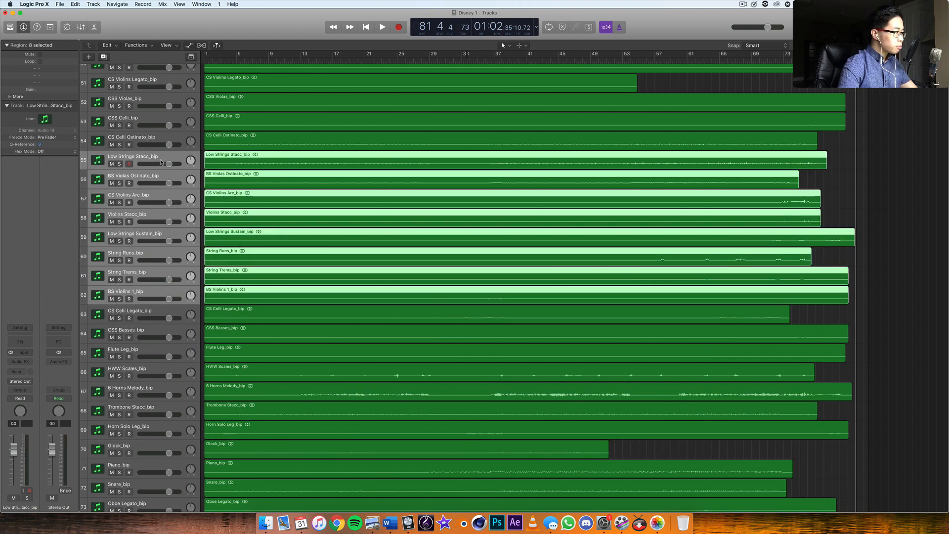
# Select the bounced string tracks from CSS Violins 1_bip through CSS Basses_bip and assign them a yellow track color
pyautogui.scroll(-3, 147, 331)
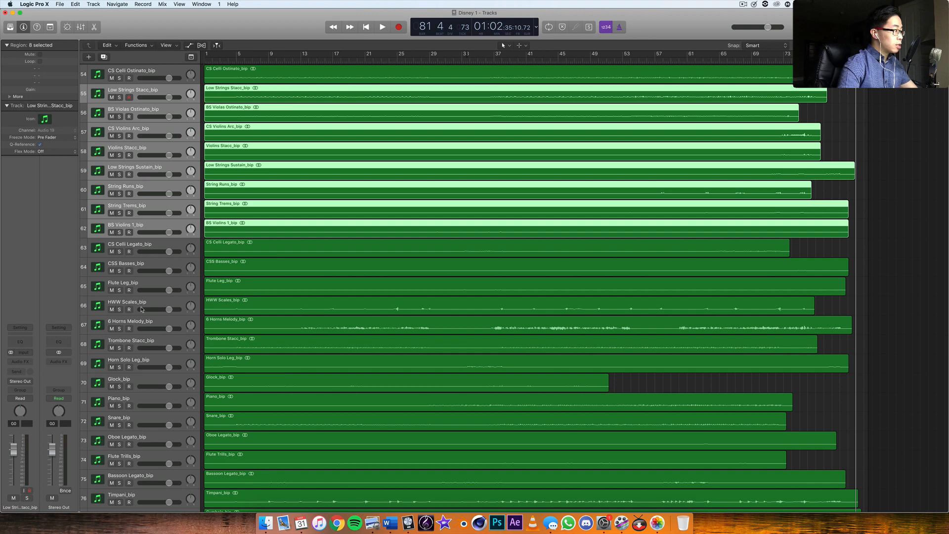
pyautogui.click(153, 285)
pyautogui.click(149, 267)
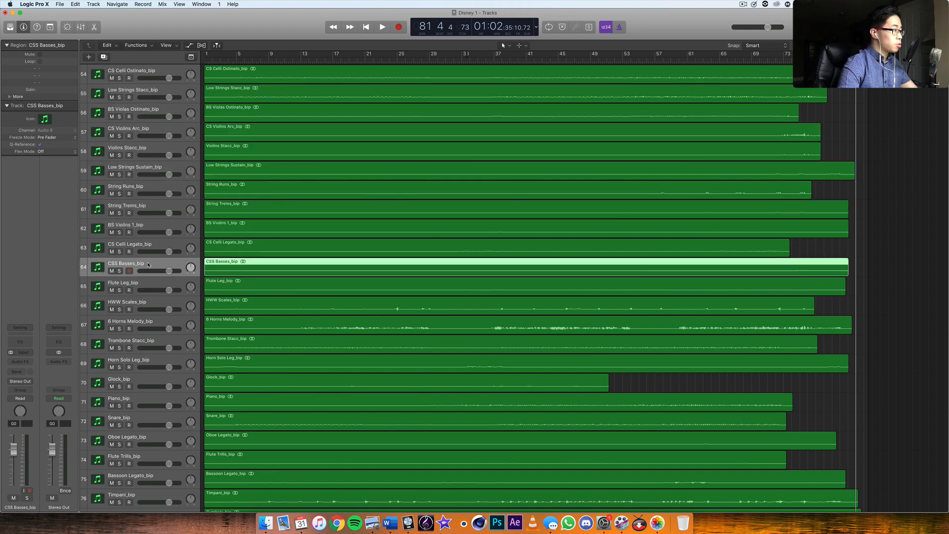
pyautogui.scroll(10, 148, 266)
pyautogui.keyDown('shift'); pyautogui.click(147, 236); pyautogui.keyUp('shift')
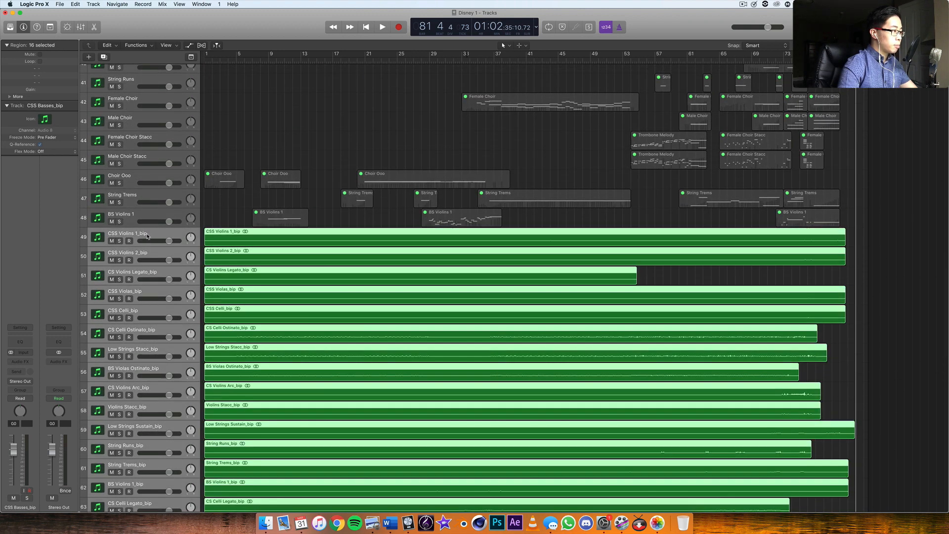
pyautogui.rightClick(213, 257)
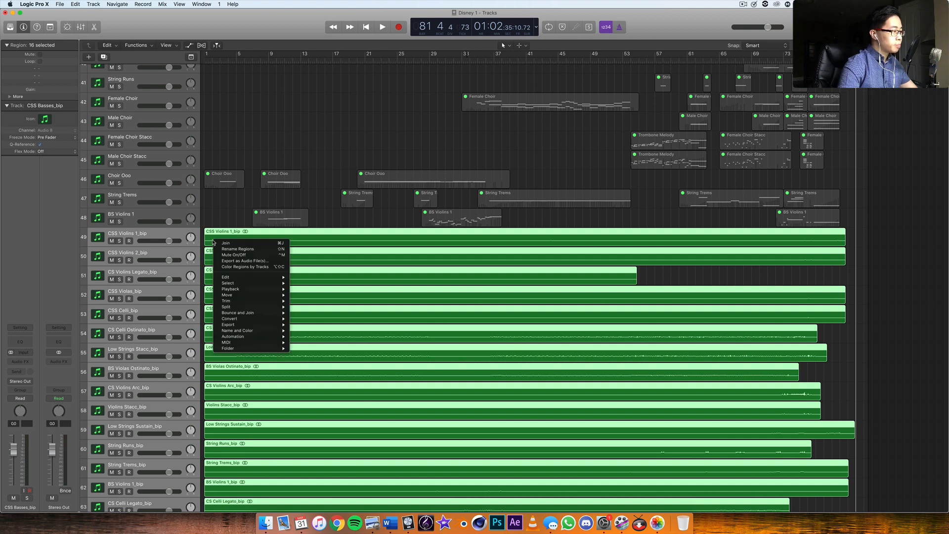
pyautogui.click(228, 266)
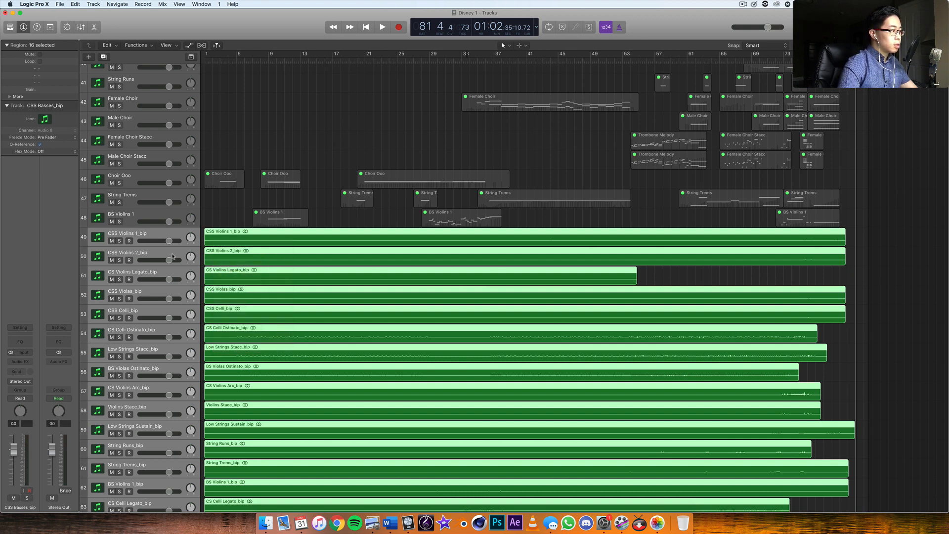
pyautogui.rightClick(169, 233)
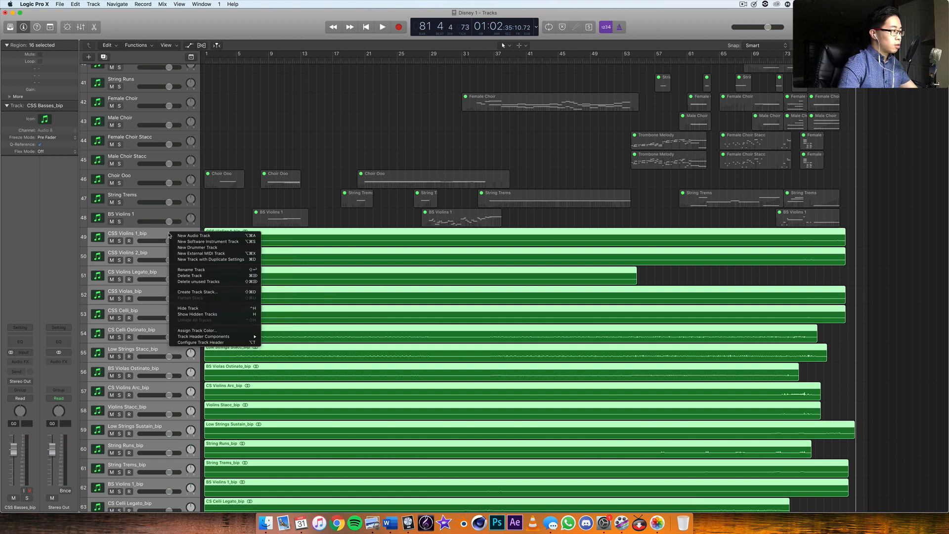
pyautogui.click(197, 330)
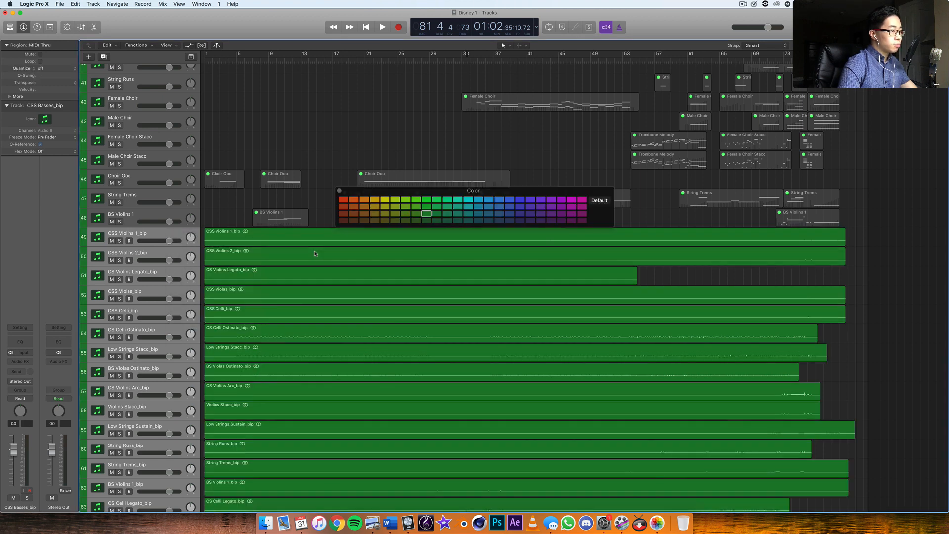
pyautogui.click(384, 200)
# Color the audio regions of CSS Violins 1_bip through CSS Basses_bip the same yellow and close the color palette
pyautogui.click(164, 234)
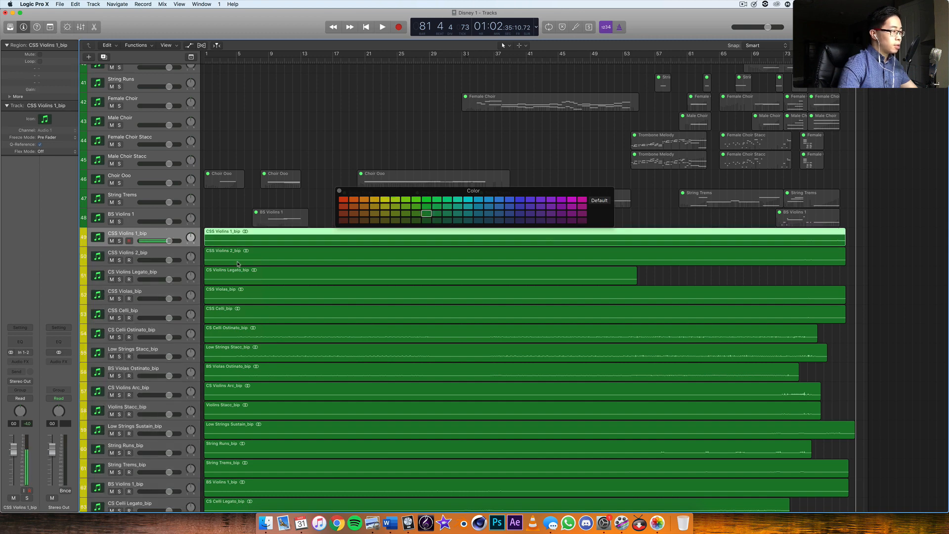
pyautogui.scroll(-10, 216, 290)
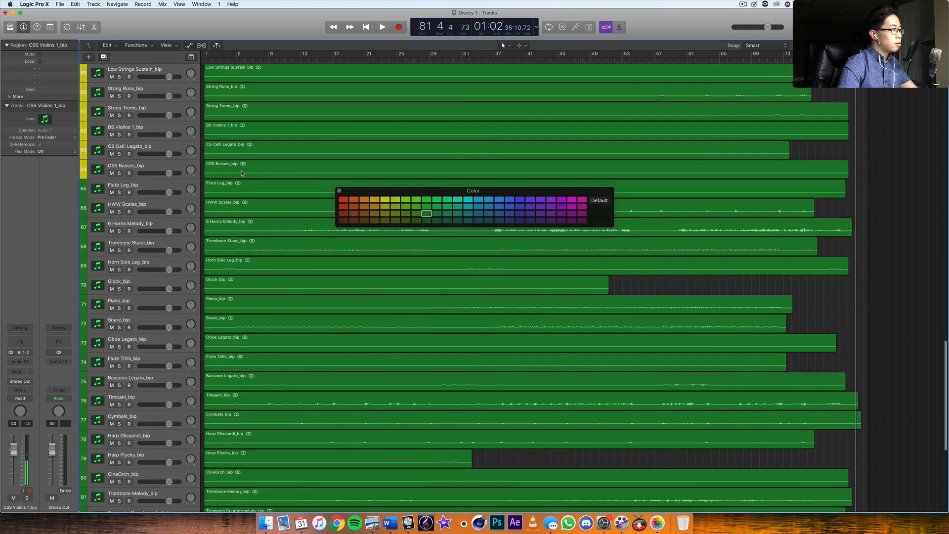
pyautogui.keyDown('shift'); pyautogui.click(241, 173); pyautogui.keyUp('shift')
pyautogui.scroll(6, 232, 165)
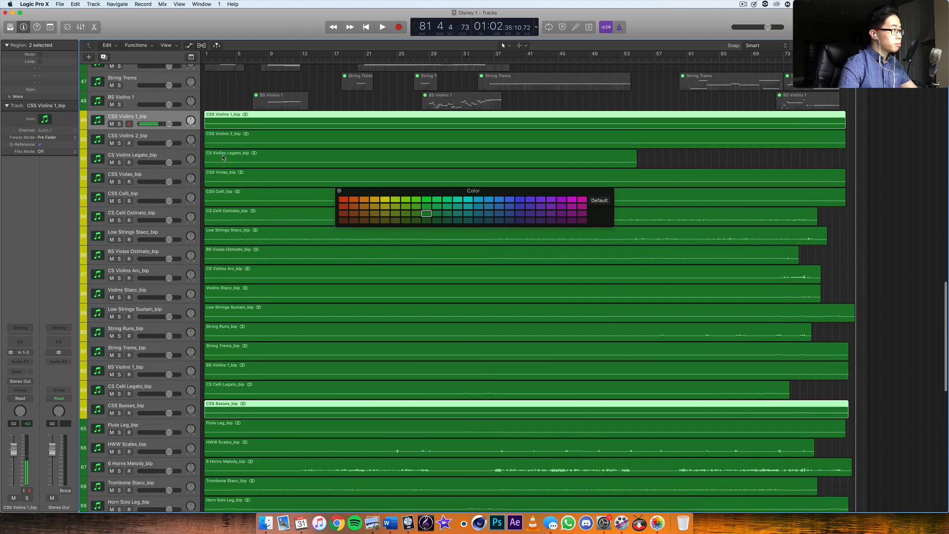
pyautogui.keyDown('shift'); pyautogui.click(219, 125); pyautogui.keyUp('shift')
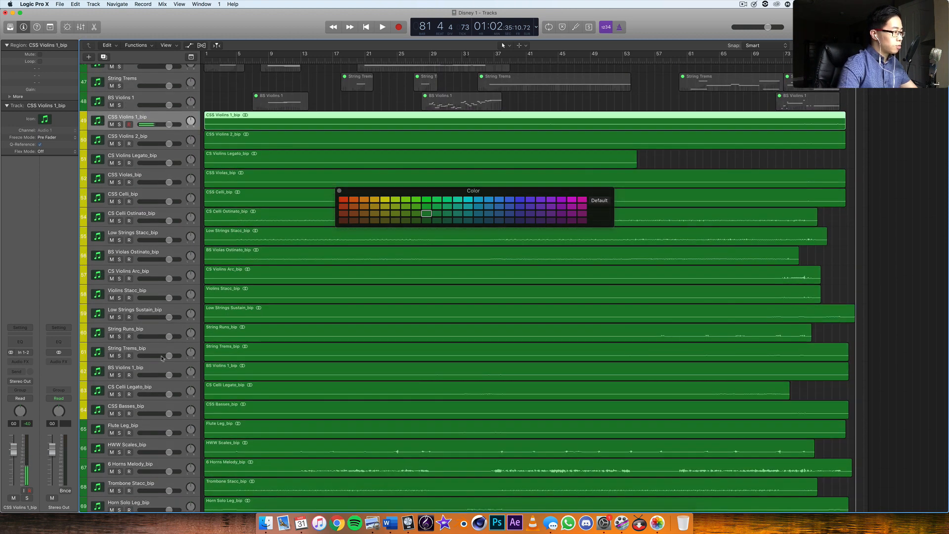
pyautogui.keyDown('shift'); pyautogui.click(151, 405); pyautogui.keyUp('shift')
pyautogui.rightClick(156, 407)
pyautogui.click(228, 362)
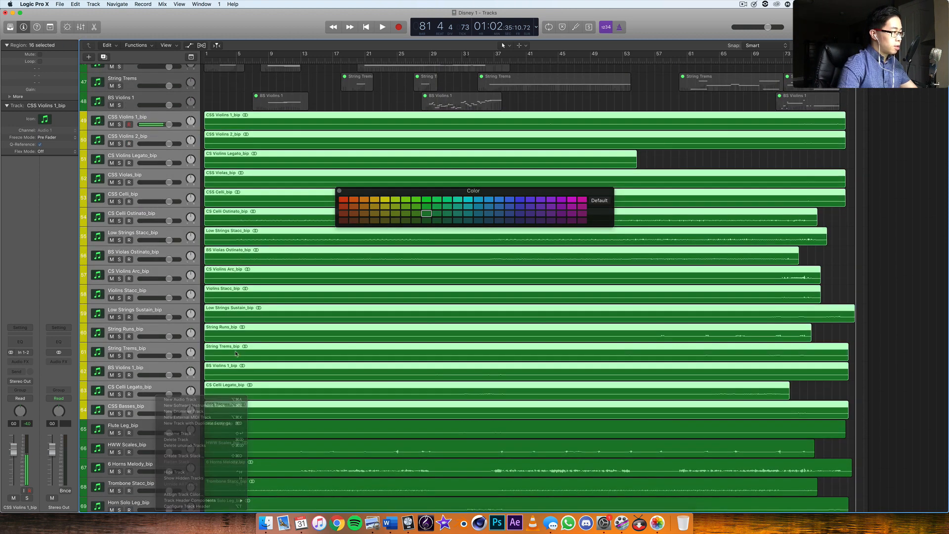
pyautogui.rightClick(241, 334)
pyautogui.click(385, 200)
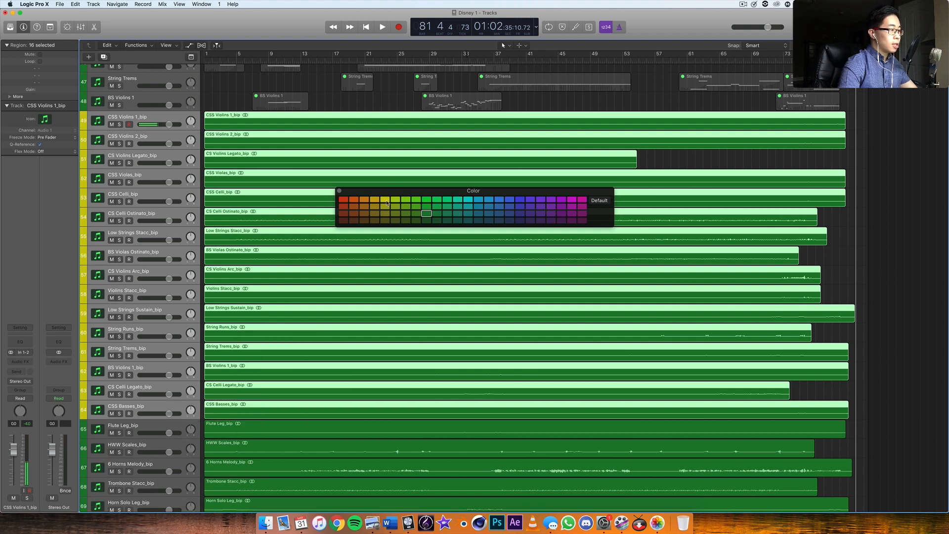
pyautogui.click(385, 200)
pyautogui.click(339, 190)
# Move 6 Horns Melody_bip, Trombone Stacc_bip and Horn Solo Leg_bip together down between Bassoon Legato_bip and Timpani_bip
pyautogui.scroll(-10, 265, 274)
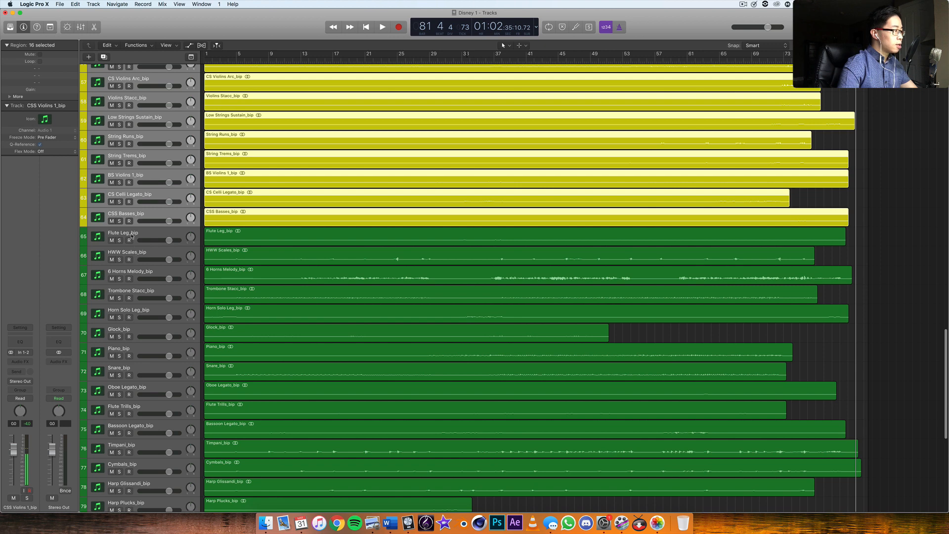
pyautogui.scroll(-1, 133, 244)
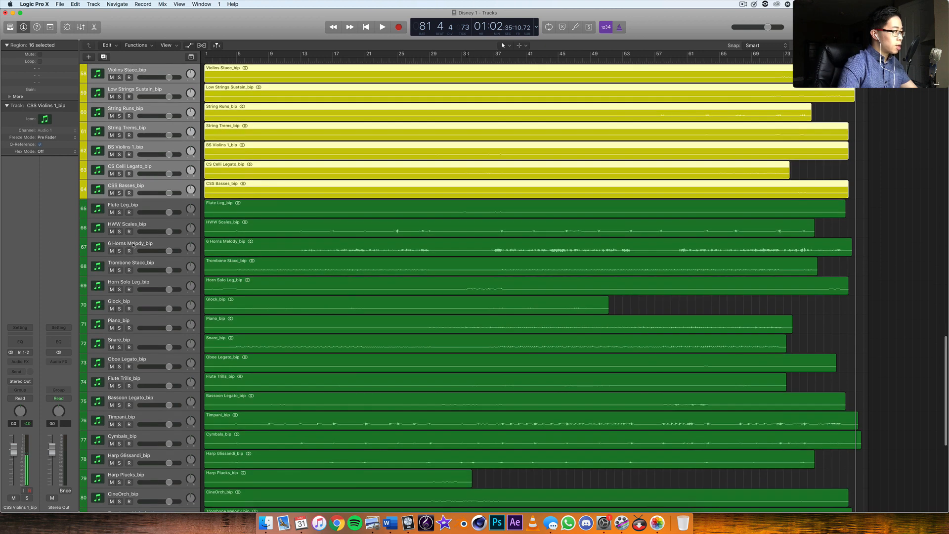
pyautogui.click(136, 251)
pyautogui.click(139, 264)
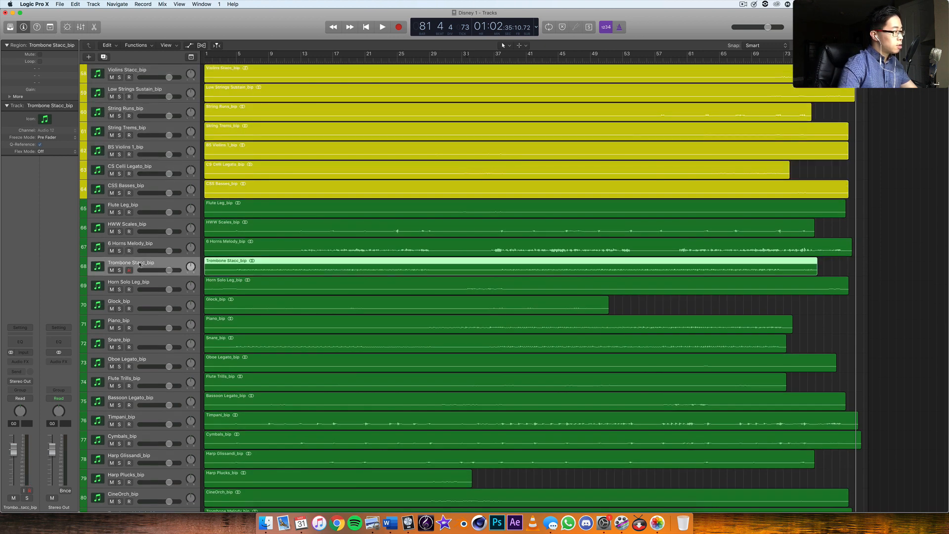
pyautogui.keyDown('shift'); pyautogui.click(135, 244); pyautogui.keyUp('shift')
pyautogui.keyDown('shift'); pyautogui.click(137, 284); pyautogui.keyUp('shift')
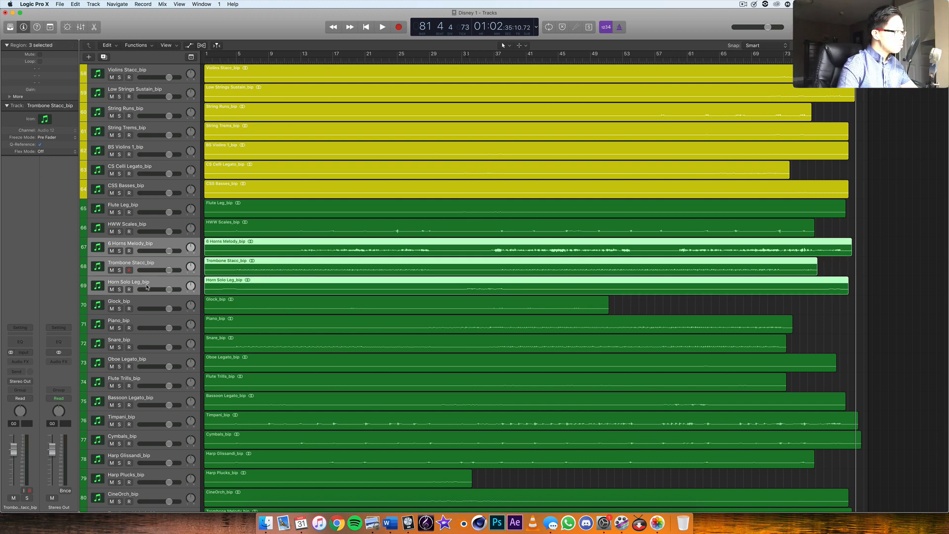
pyautogui.moveTo(148, 270); pyautogui.dragTo(151, 378)
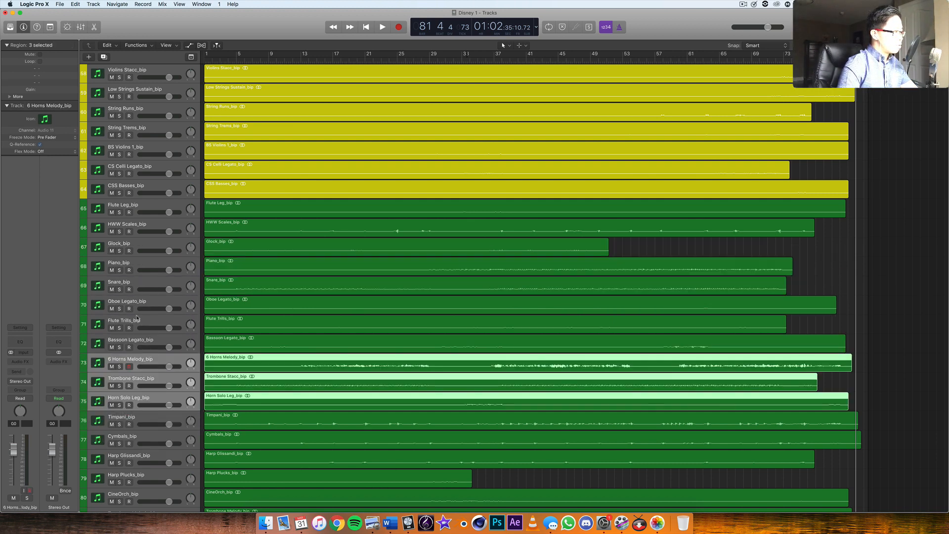
# Move Flute Trills_bip directly below HWW Scales_bip, and Glock_bip between Harp Glissandi_bip and Harp Plucks_bip
pyautogui.doubleClick(138, 319)
pyautogui.moveTo(138, 319); pyautogui.dragTo(146, 464)
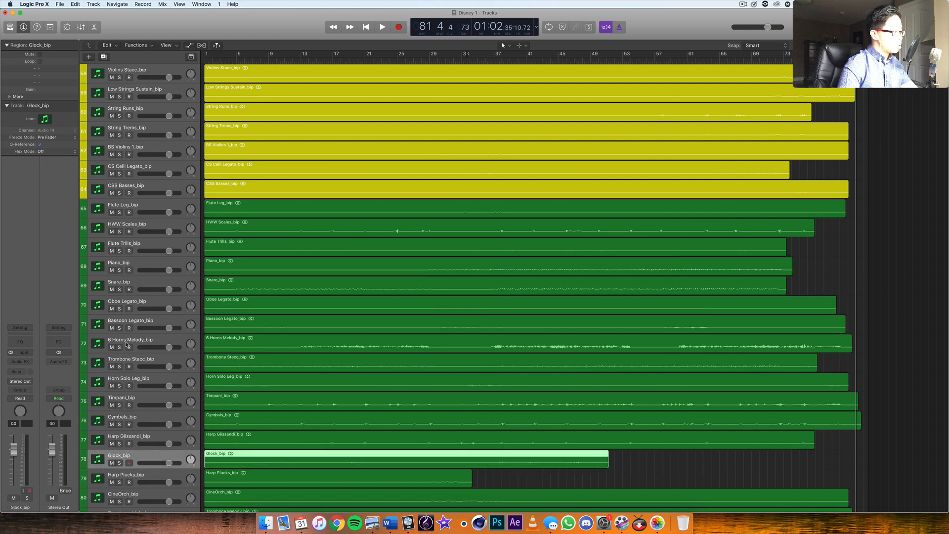
# Place Piccolo Legato_bip, Bassoon Legato_bip and Oboe Legato_bip in that order directly below Flute Trills_bip
pyautogui.moveTo(127, 324); pyautogui.dragTo(136, 285)
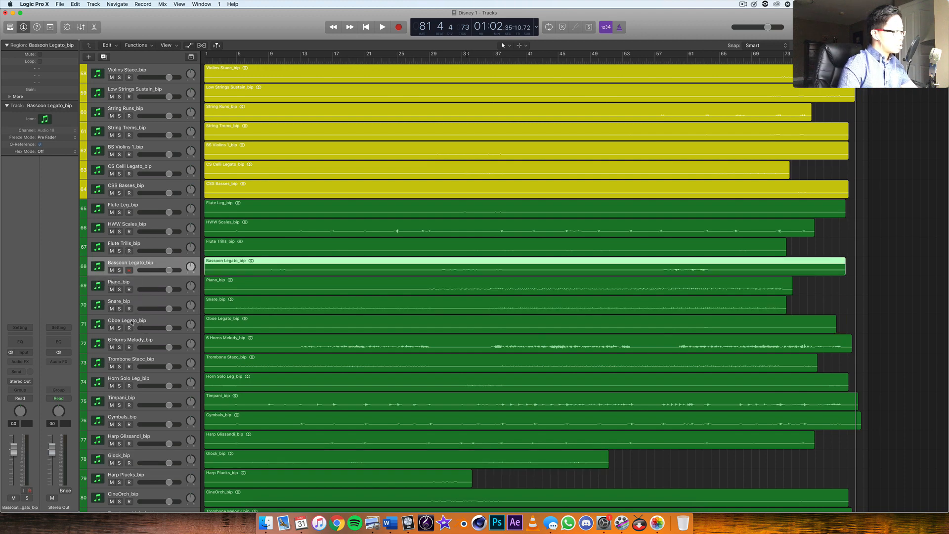
pyautogui.moveTo(132, 321); pyautogui.dragTo(129, 281)
pyautogui.scroll(-5, 134, 307)
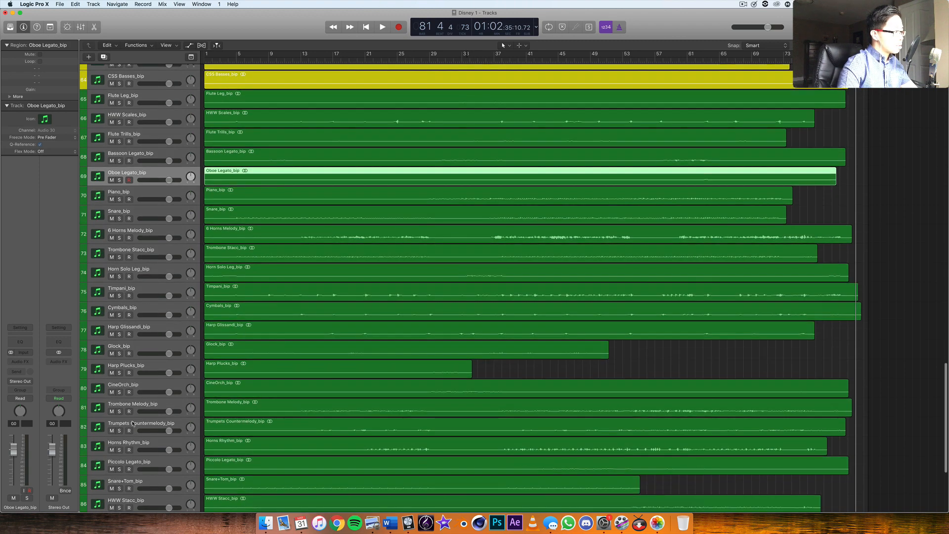
pyautogui.moveTo(135, 462); pyautogui.dragTo(132, 158)
# Move HWW Stacc_bip and HWW Sustains_bip together up between HWW Scales_bip and Flute Trills_bip
pyautogui.scroll(-4, 164, 262)
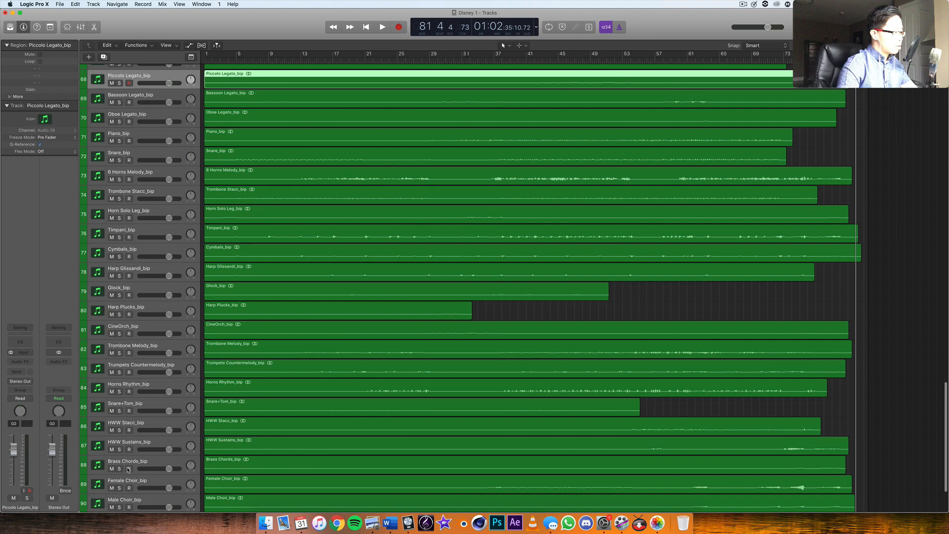
pyautogui.click(140, 444)
pyautogui.keyDown('shift'); pyautogui.click(140, 425); pyautogui.keyUp('shift')
pyautogui.scroll(-4, 142, 432)
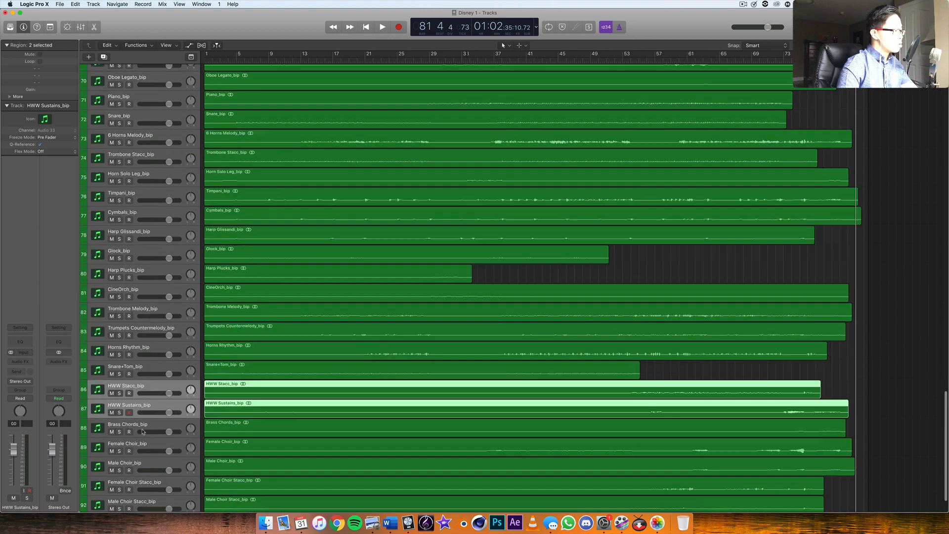
pyautogui.scroll(7, 141, 431)
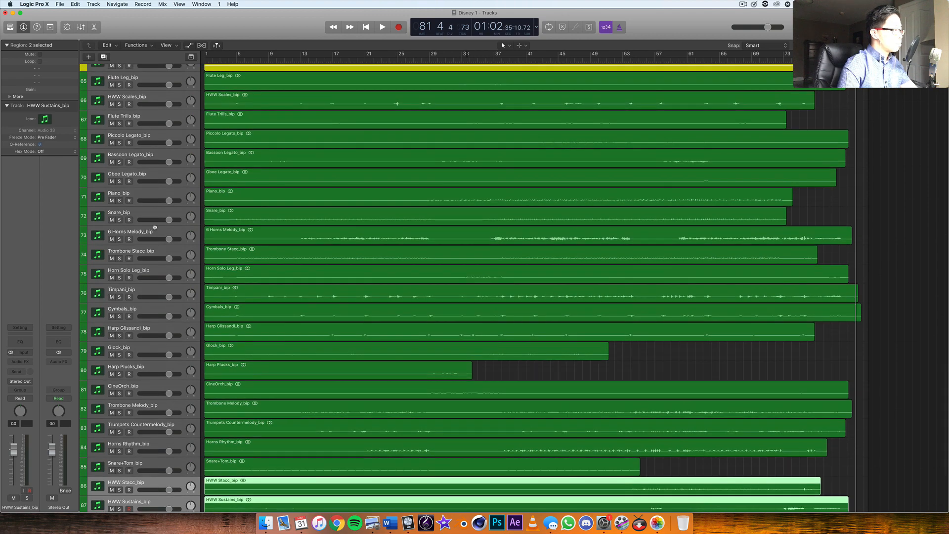
pyautogui.moveTo(129, 489); pyautogui.dragTo(130, 112)
# Select the woodwind tracks from Flute Leg_bip through Oboe Legato_bip and assign them a cyan track color
pyautogui.scroll(-4, 147, 317)
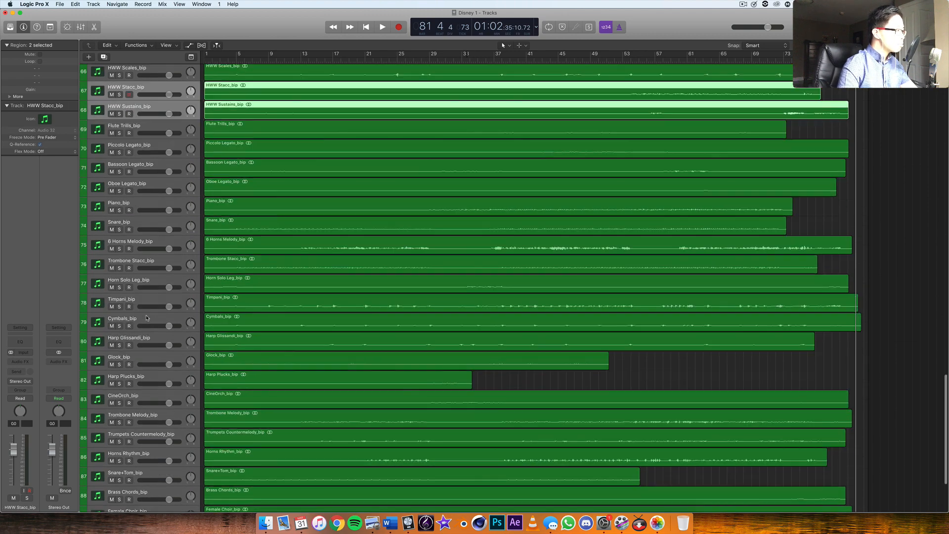
pyautogui.click(129, 151)
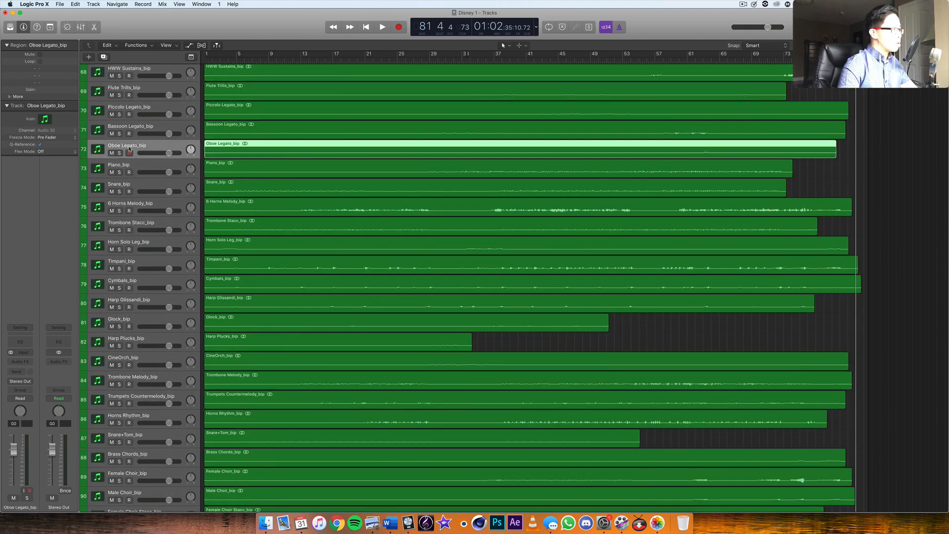
pyautogui.scroll(4, 129, 149)
pyautogui.keyDown('shift'); pyautogui.click(139, 81); pyautogui.keyUp('shift')
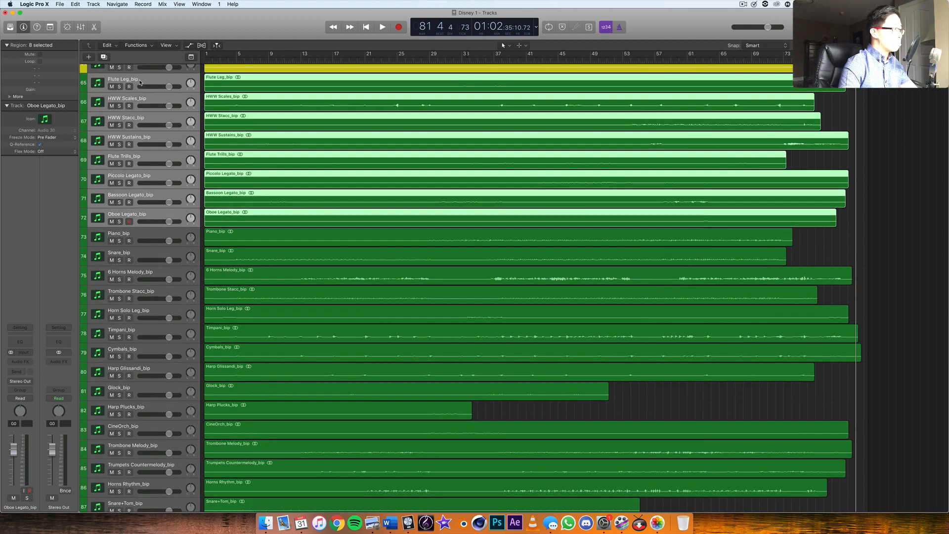
pyautogui.rightClick(141, 81)
pyautogui.click(169, 177)
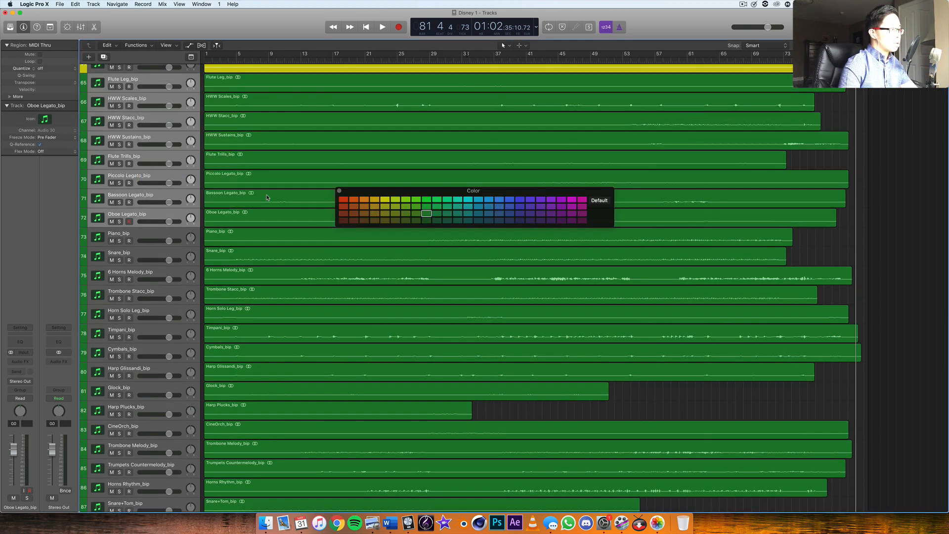
pyautogui.click(469, 204)
# Color the audio regions of Flute Leg_bip through Oboe Legato_bip the same cyan and close the color palette
pyautogui.click(181, 78)
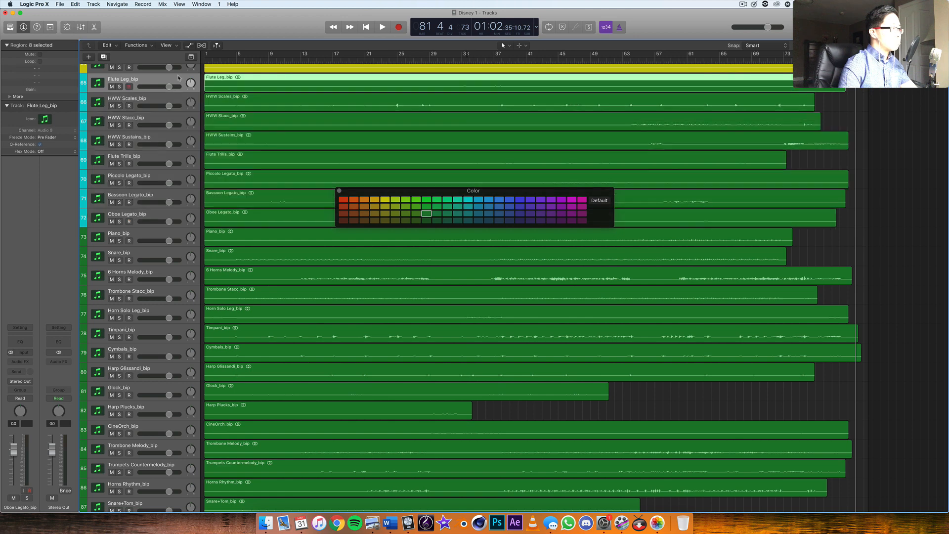
pyautogui.rightClick(180, 77)
pyautogui.click(154, 79)
pyautogui.keyDown('shift'); pyautogui.click(153, 210); pyautogui.keyUp('shift')
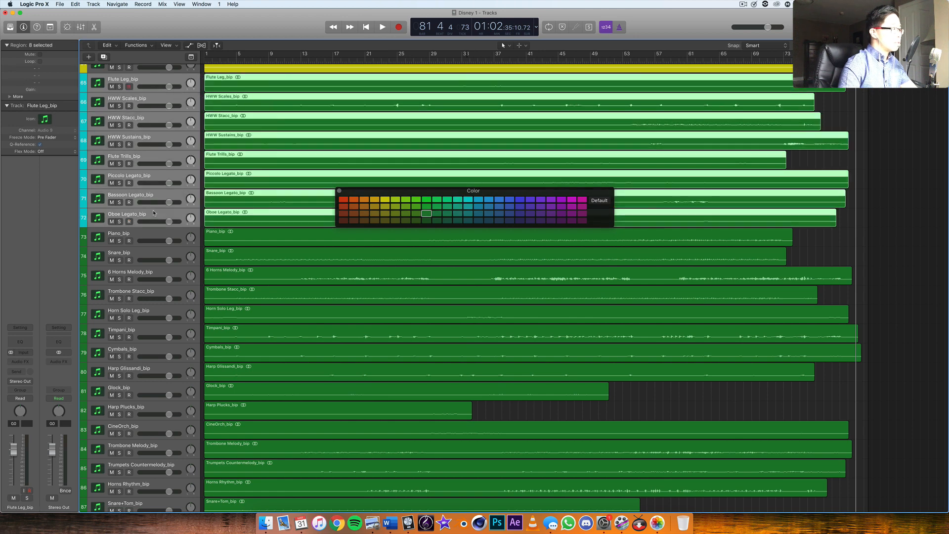
pyautogui.rightClick(153, 209)
pyautogui.click(468, 200)
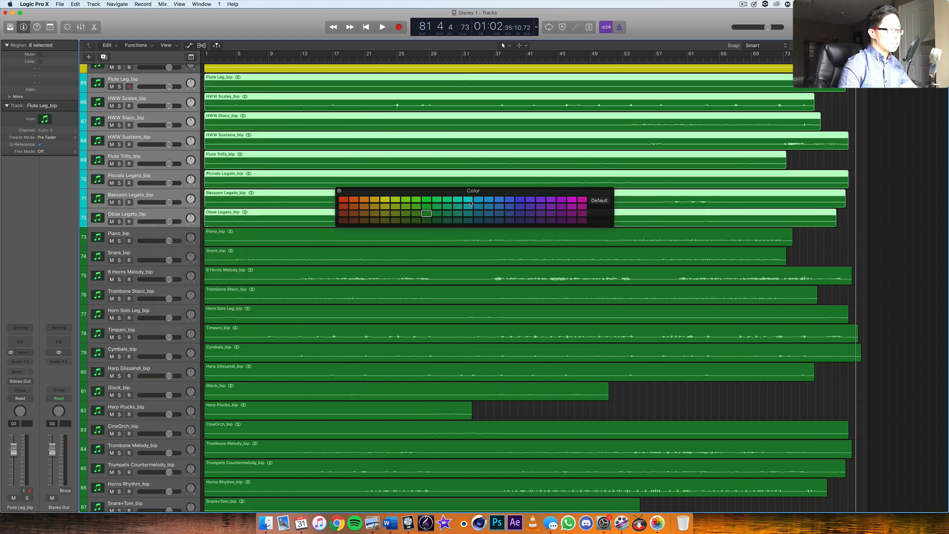
pyautogui.click(468, 201)
pyautogui.click(339, 191)
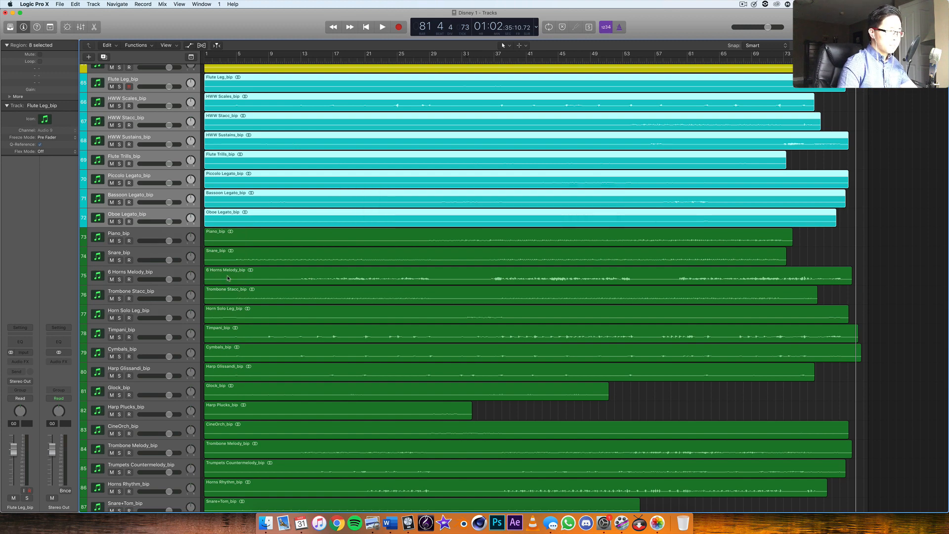
pyautogui.scroll(5, 226, 277)
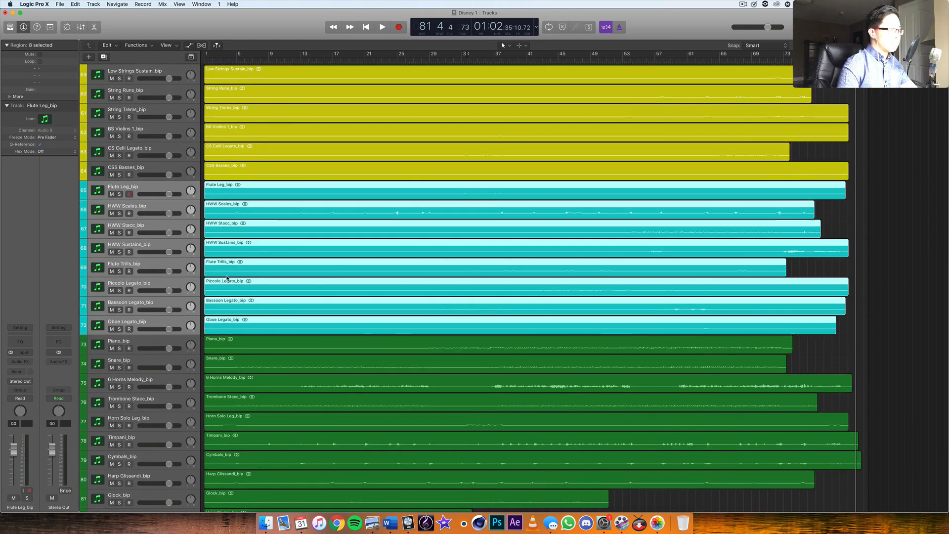
# Move Piano_bip and Snare_bip together down to directly below Trombone Melody_bip
pyautogui.scroll(-3, 226, 278)
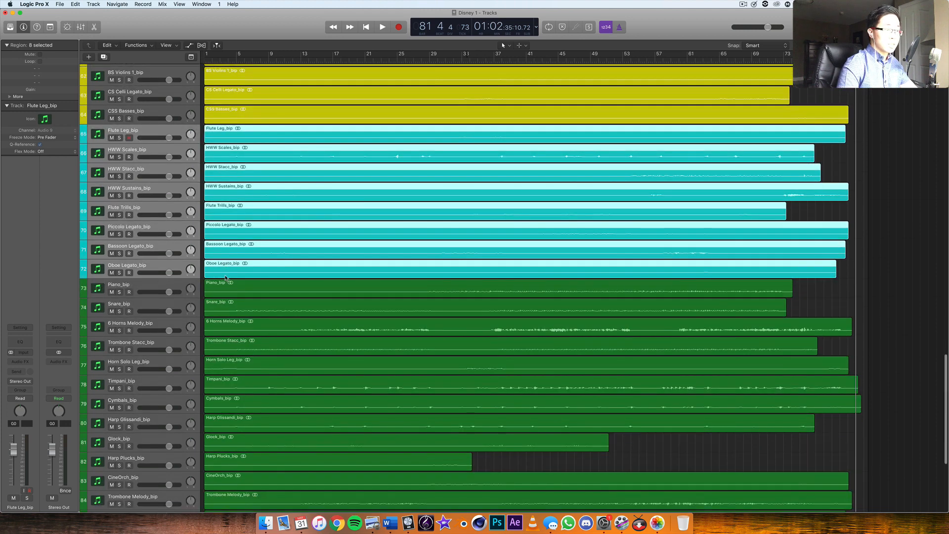
pyautogui.scroll(-2, 225, 277)
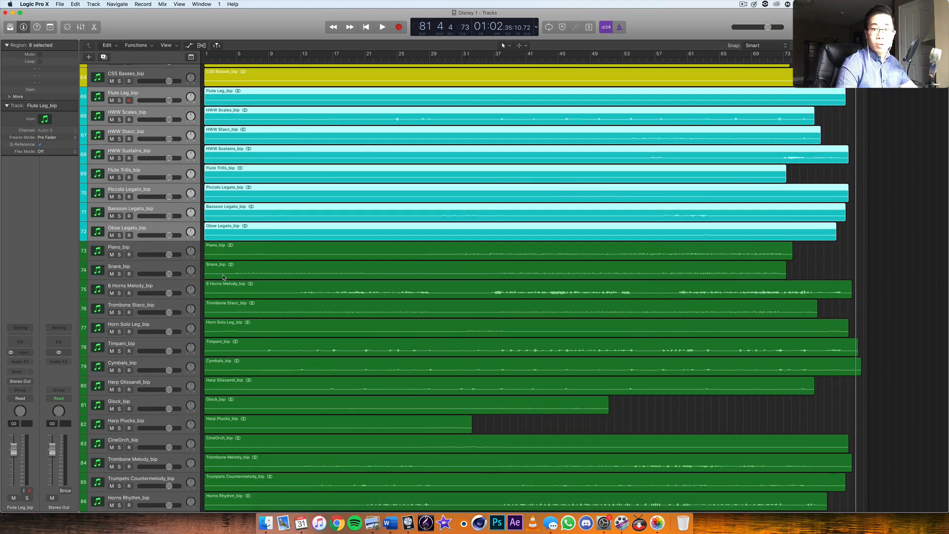
pyautogui.click(135, 250)
pyautogui.keyDown('shift'); pyautogui.click(137, 265); pyautogui.keyUp('shift')
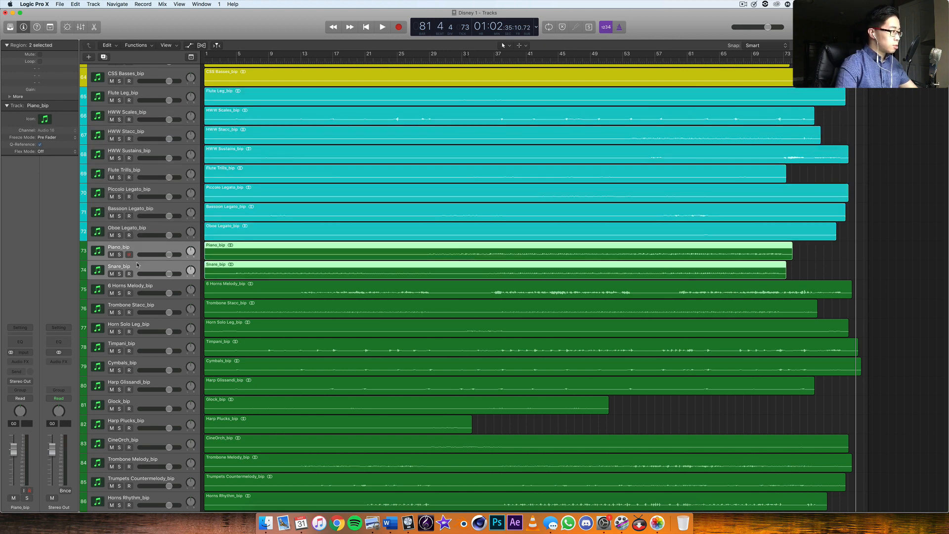
pyautogui.moveTo(139, 268); pyautogui.dragTo(160, 447)
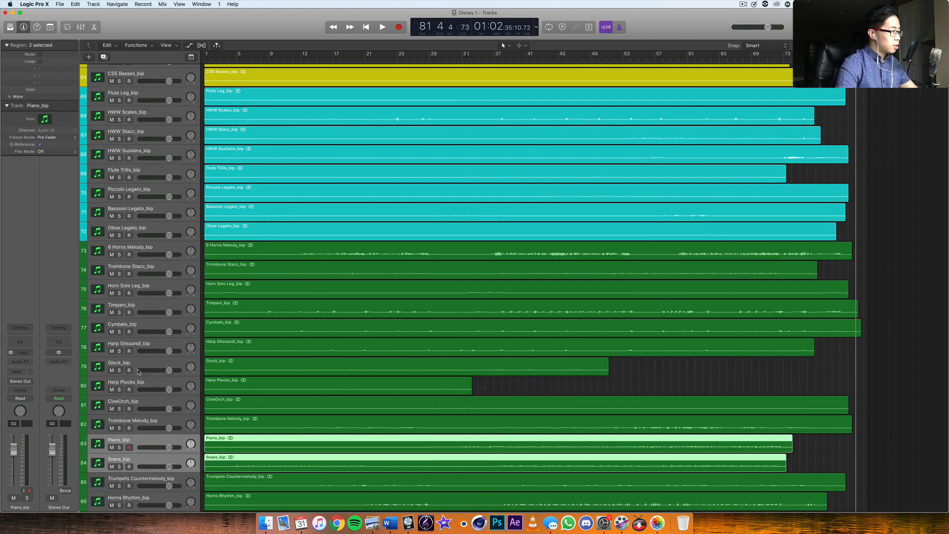
# Select Trumpets Countermelody_bip, Horns Rhythm_bip, Brass Chords_bip and Trombone Melody_bip and move them together to directly below Horn Solo Leg_bip
pyautogui.scroll(-5, 137, 366)
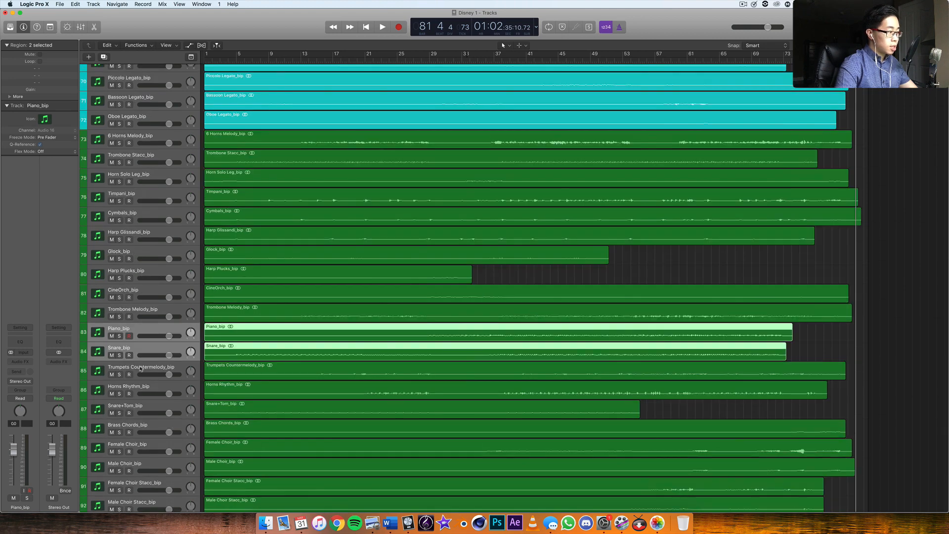
pyautogui.click(141, 369)
pyautogui.keyDown('shift'); pyautogui.click(143, 387); pyautogui.keyUp('shift')
pyautogui.scroll(-2, 143, 387)
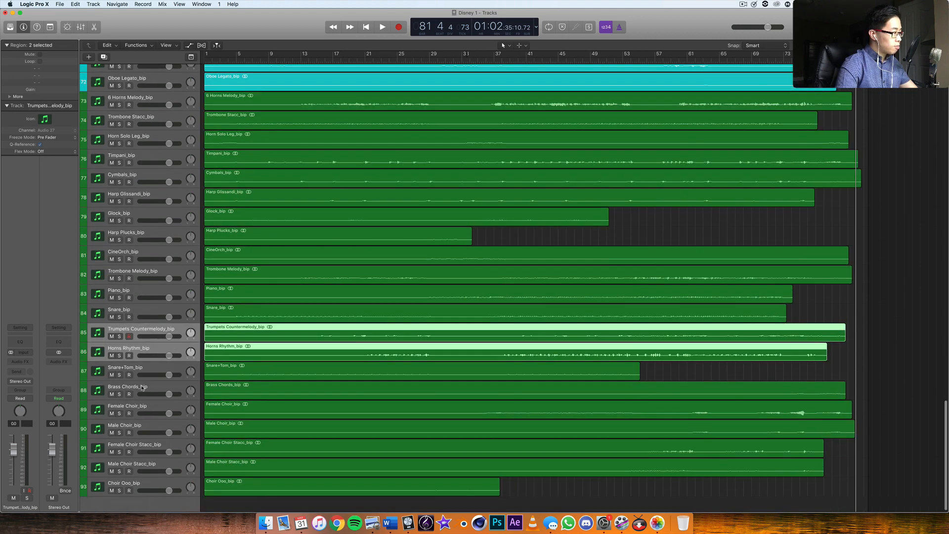
pyautogui.keyDown('shift'); pyautogui.click(133, 384); pyautogui.keyUp('shift')
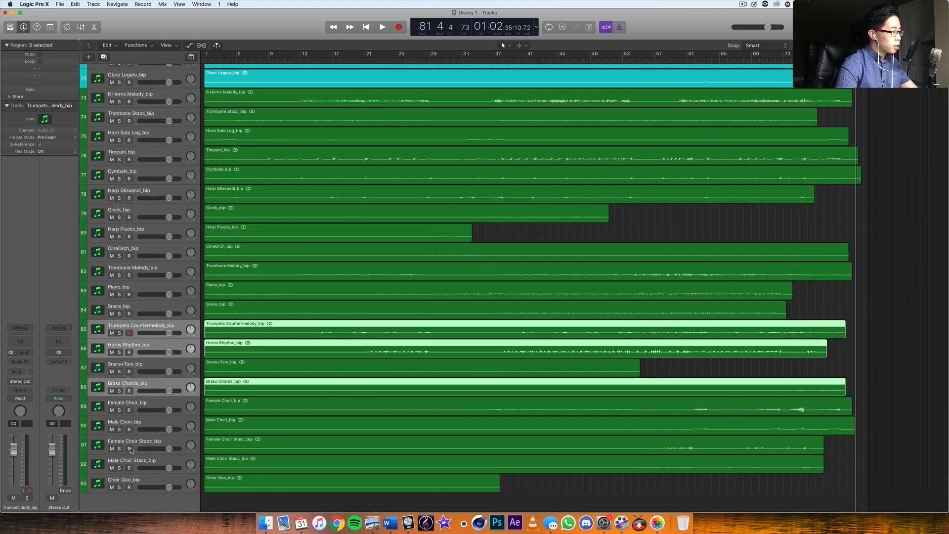
pyautogui.keyDown('shift'); pyautogui.click(136, 268); pyautogui.keyUp('shift')
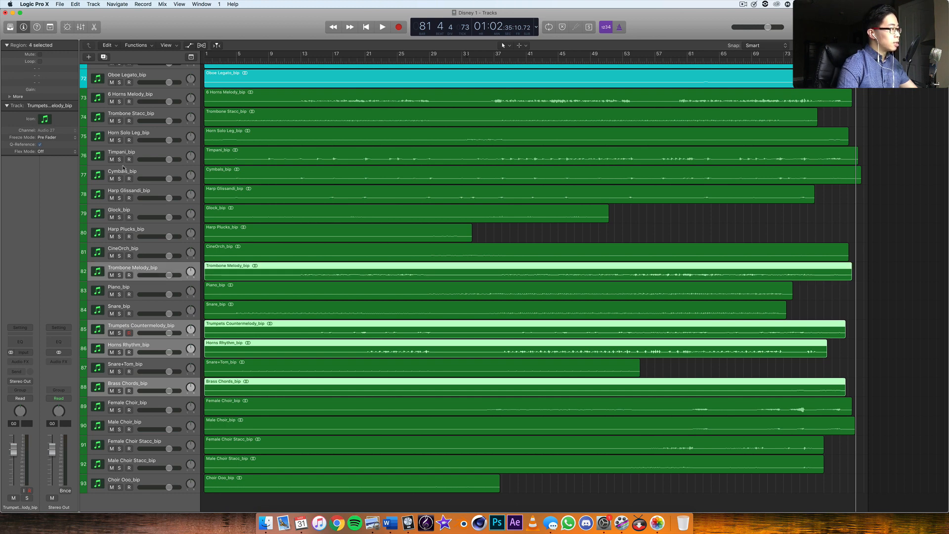
pyautogui.moveTo(140, 269); pyautogui.dragTo(137, 148)
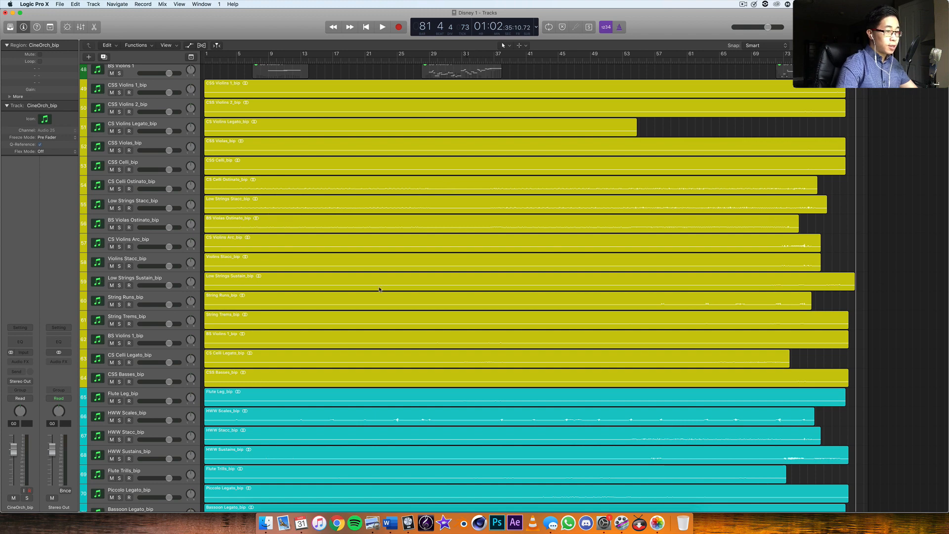
# Deselect the CineOrch_bip region and examine the order and section colors of the bounced tracks from the strings through the choir
pyautogui.scroll(-5, 379, 289)
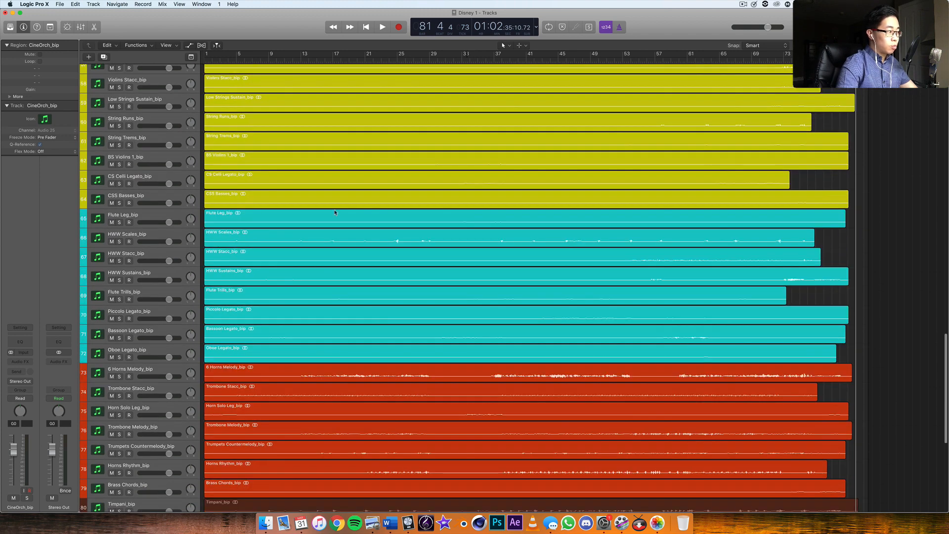
pyautogui.scroll(-4, 399, 271)
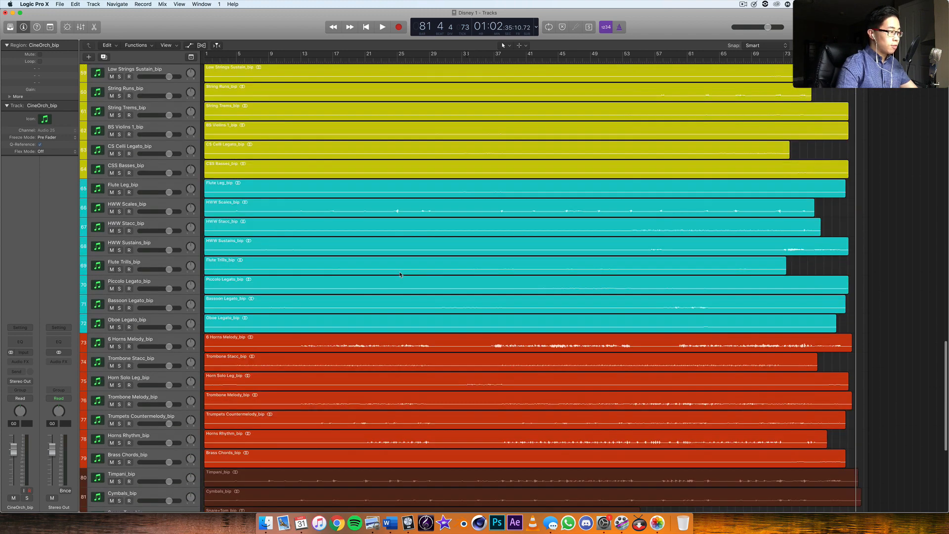
pyautogui.scroll(-4, 366, 304)
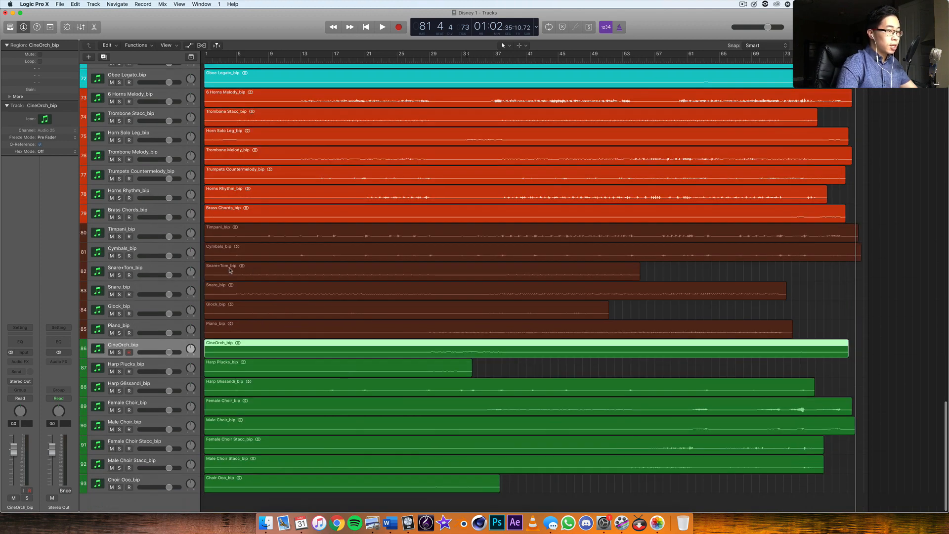
pyautogui.click(664, 275)
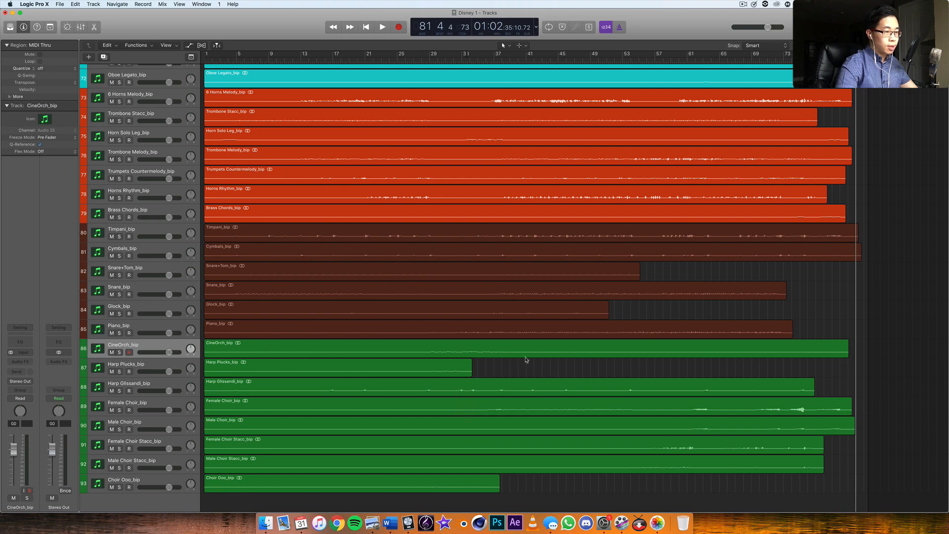
pyautogui.scroll(10, 549, 340)
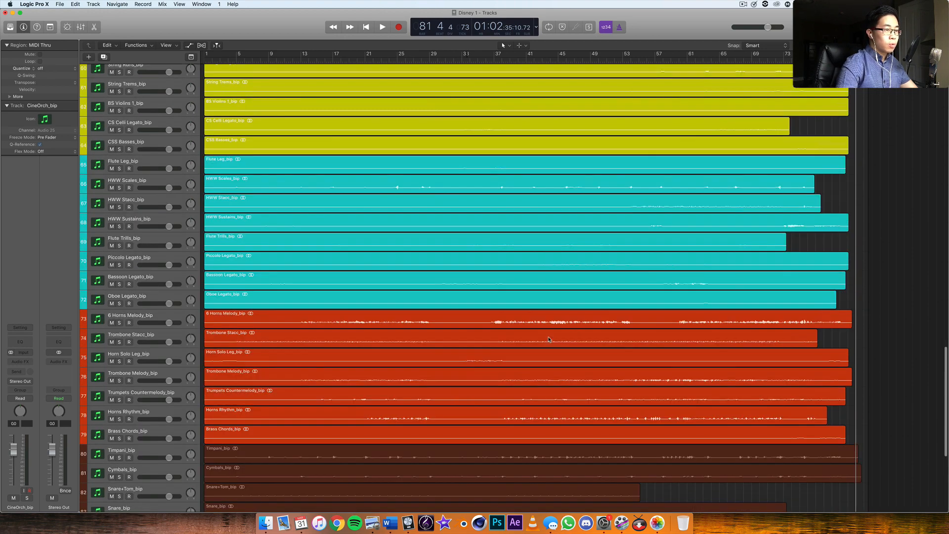
pyautogui.scroll(4, 548, 339)
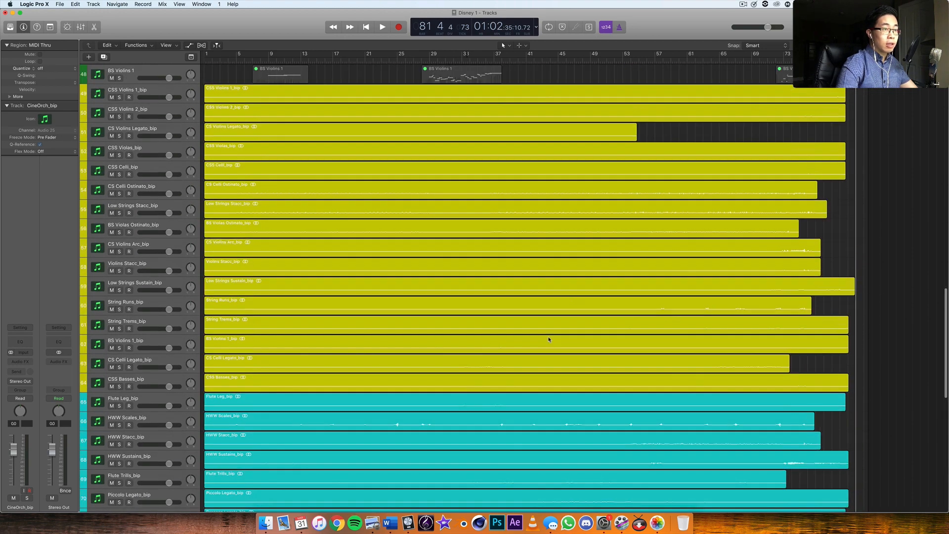
pyautogui.scroll(-1, 548, 340)
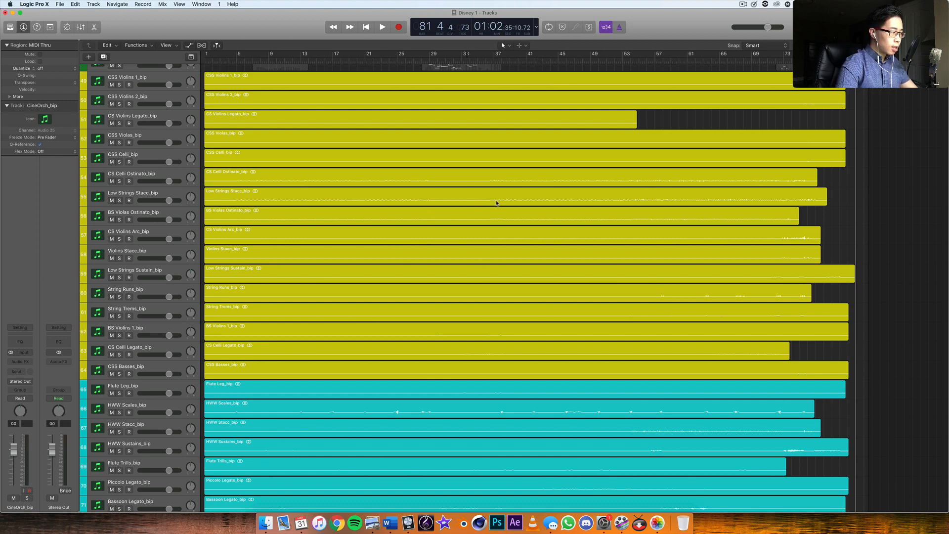
pyautogui.scroll(-7, 496, 202)
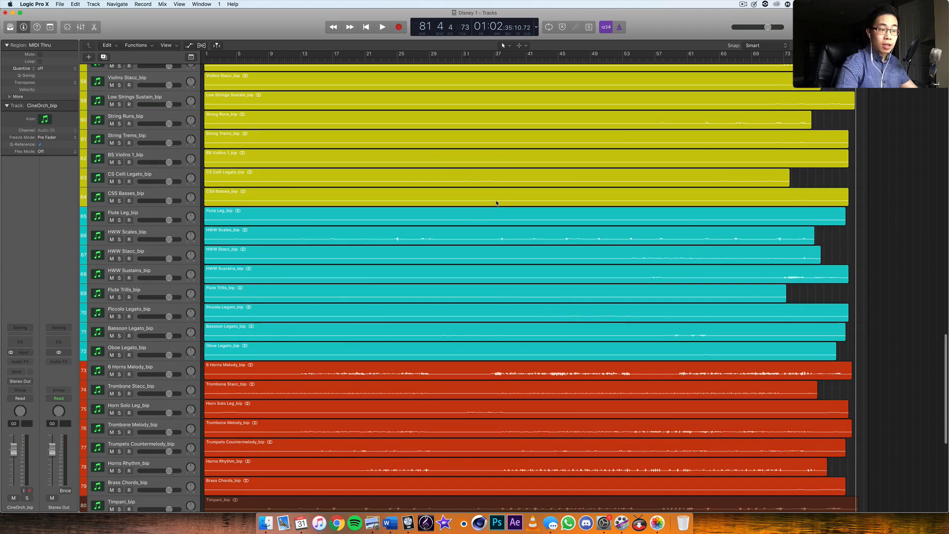
pyautogui.scroll(-8, 497, 202)
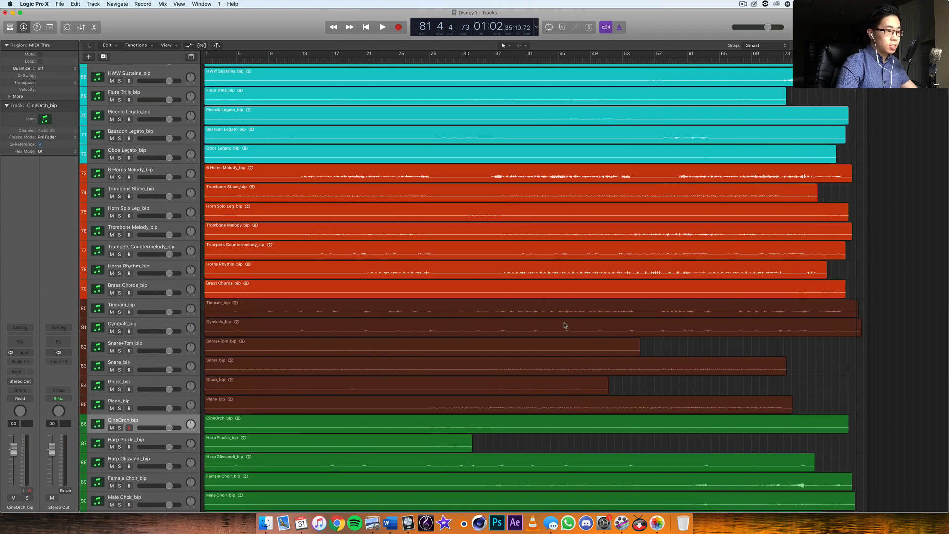
pyautogui.scroll(-4, 565, 326)
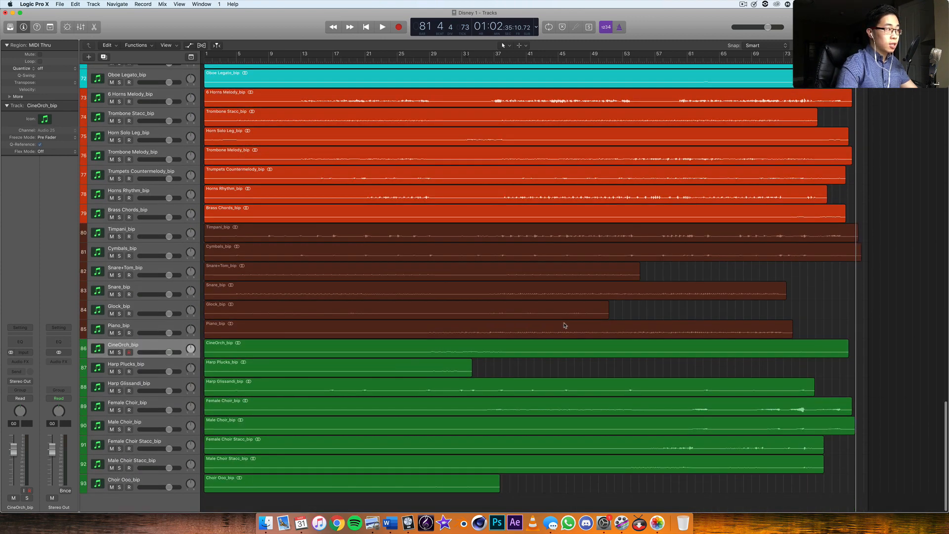
# Open the mixer and examine the channel strips of the Kontakt and bounced tracks, along with the original MIDI tracks
pyautogui.press('x')
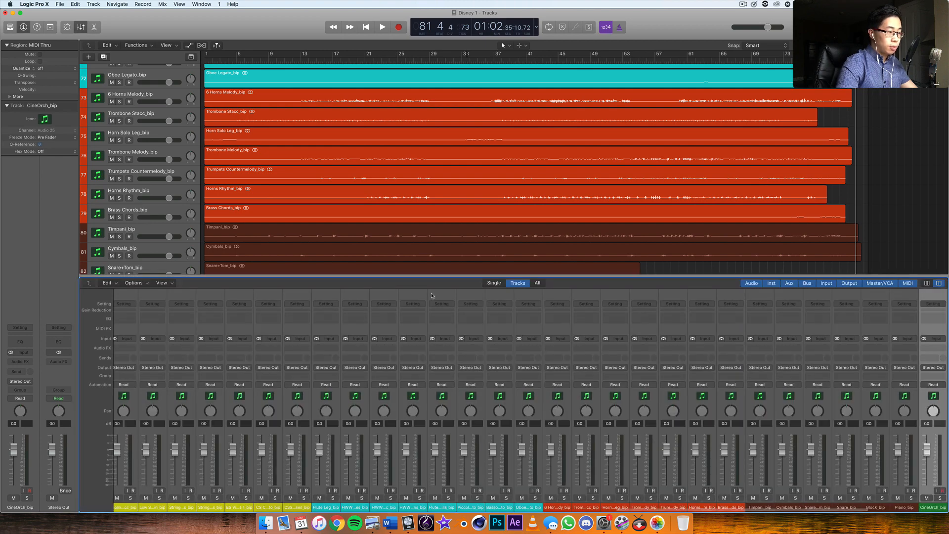
pyautogui.hscroll(-15, 510, 487)
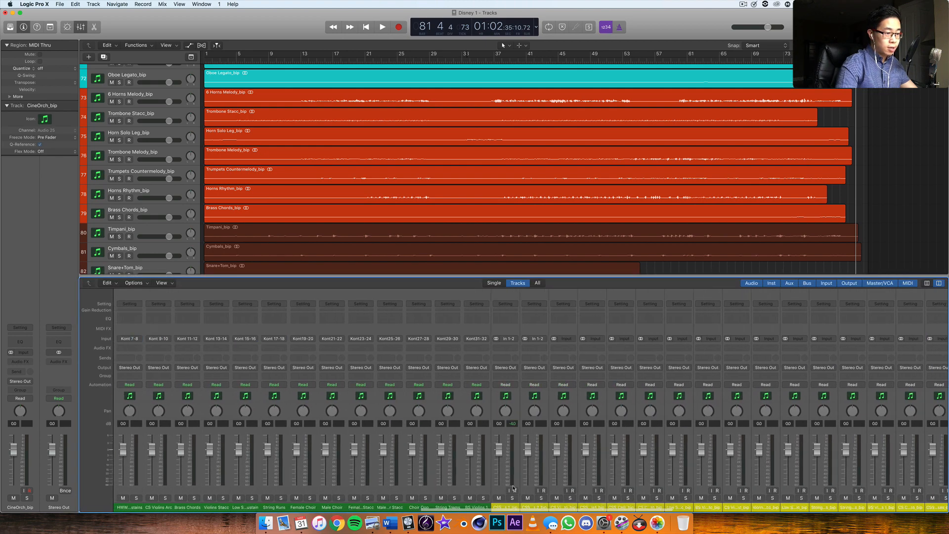
pyautogui.hscroll(15, 513, 488)
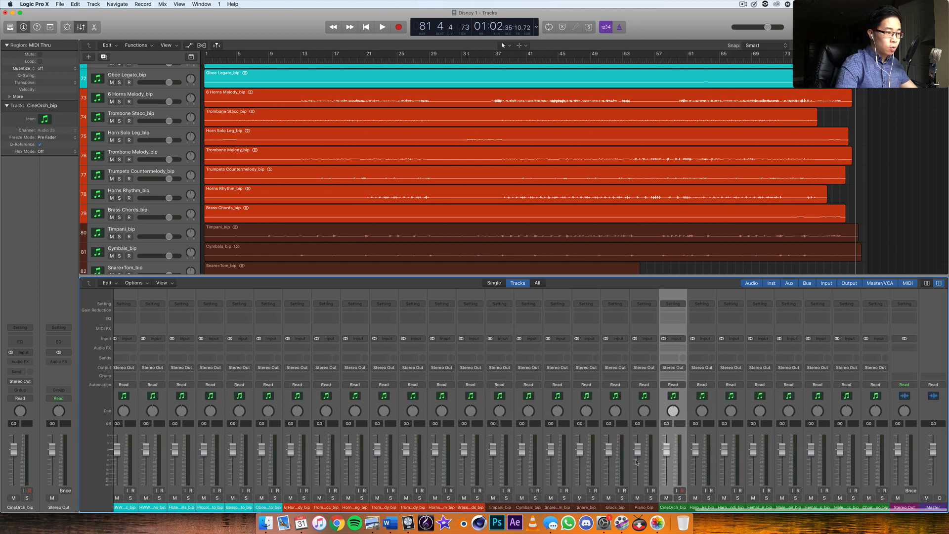
pyautogui.hscroll(-20, 637, 462)
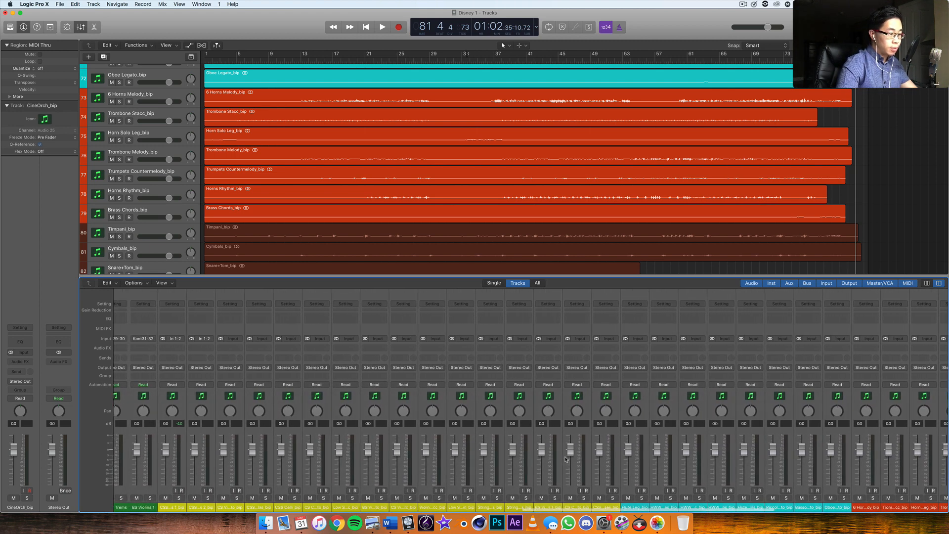
pyautogui.hscroll(-10, 566, 459)
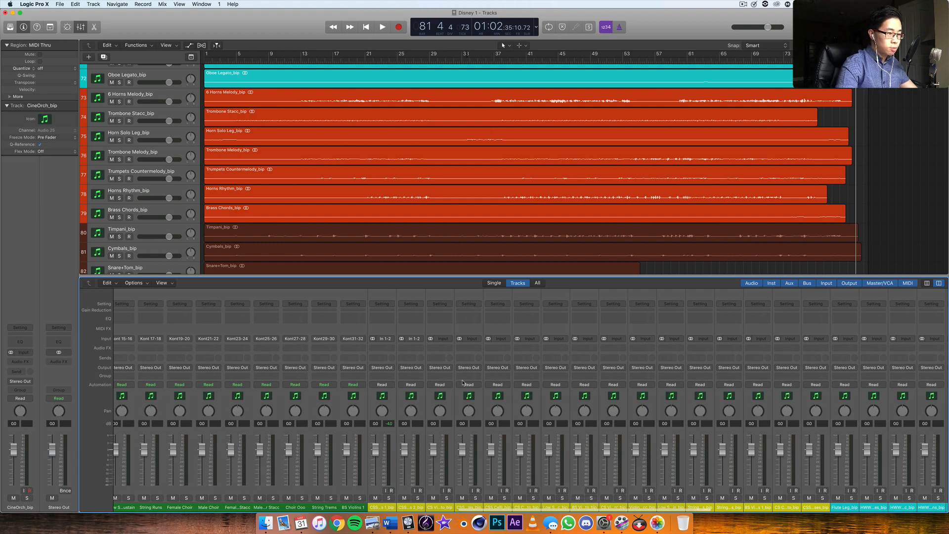
pyautogui.hscroll(-5, 421, 421)
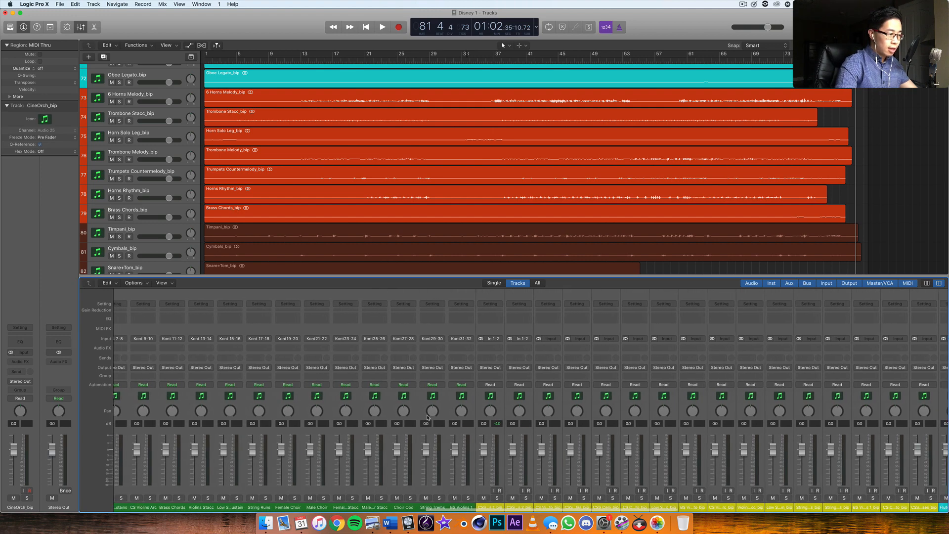
pyautogui.hscroll(-3, 445, 415)
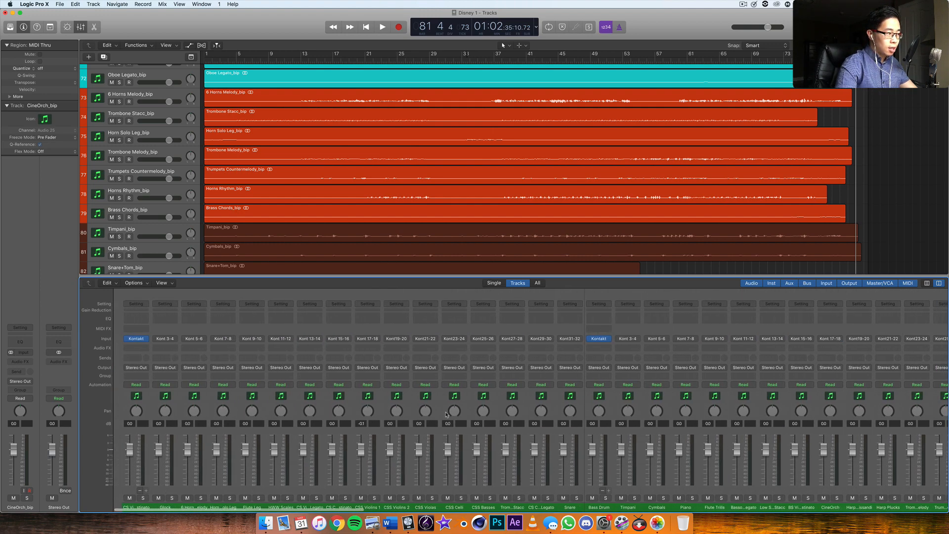
pyautogui.hscroll(8, 601, 346)
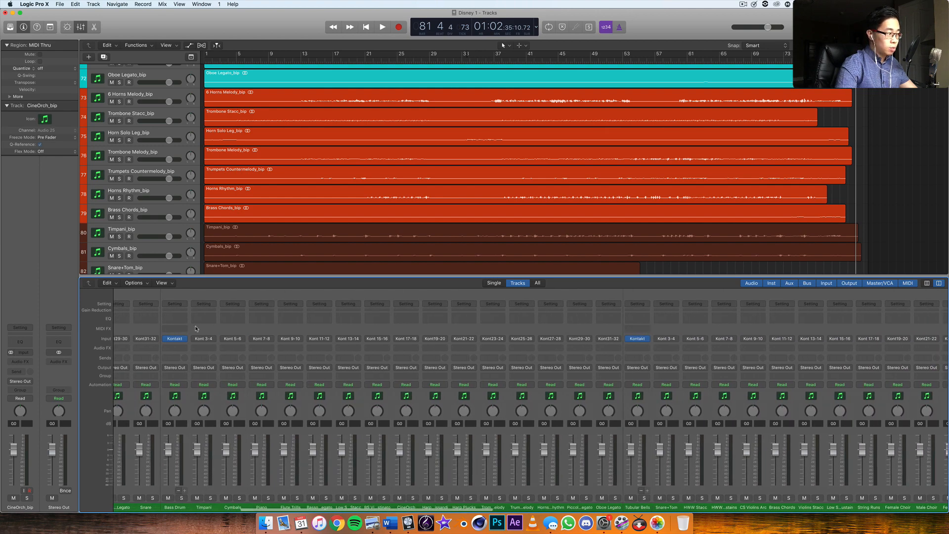
pyautogui.hscroll(-7, 177, 336)
pyautogui.hscroll(-2, 177, 336)
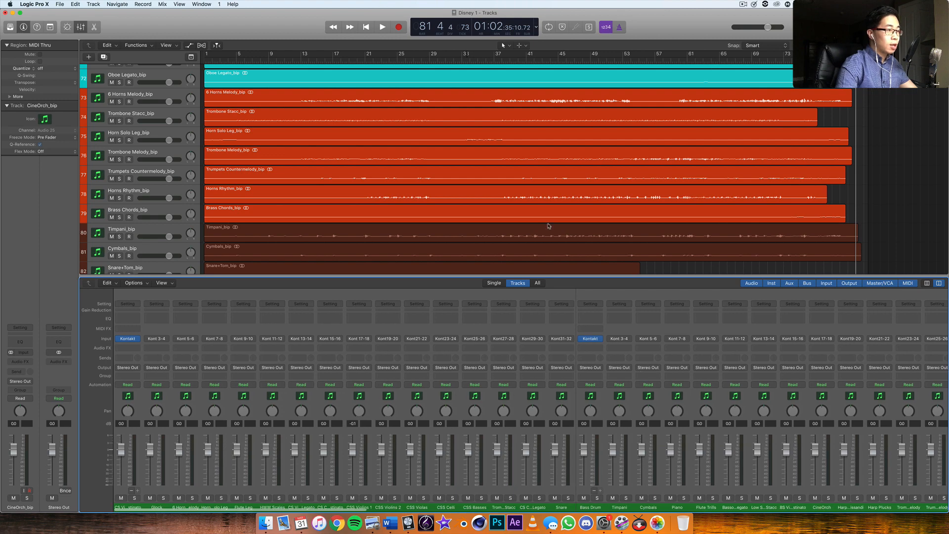
pyautogui.scroll(20, 504, 172)
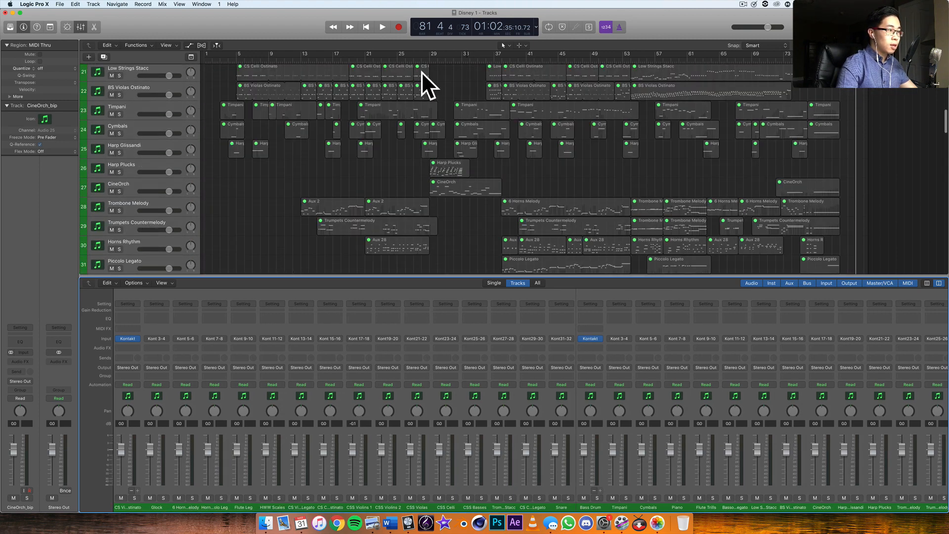
pyautogui.scroll(4, 494, 168)
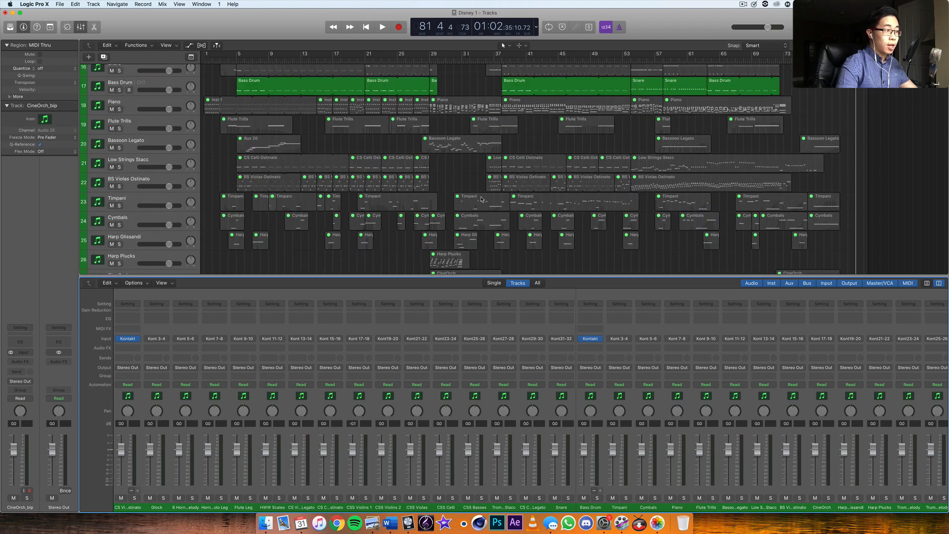
pyautogui.scroll(-14, 524, 121)
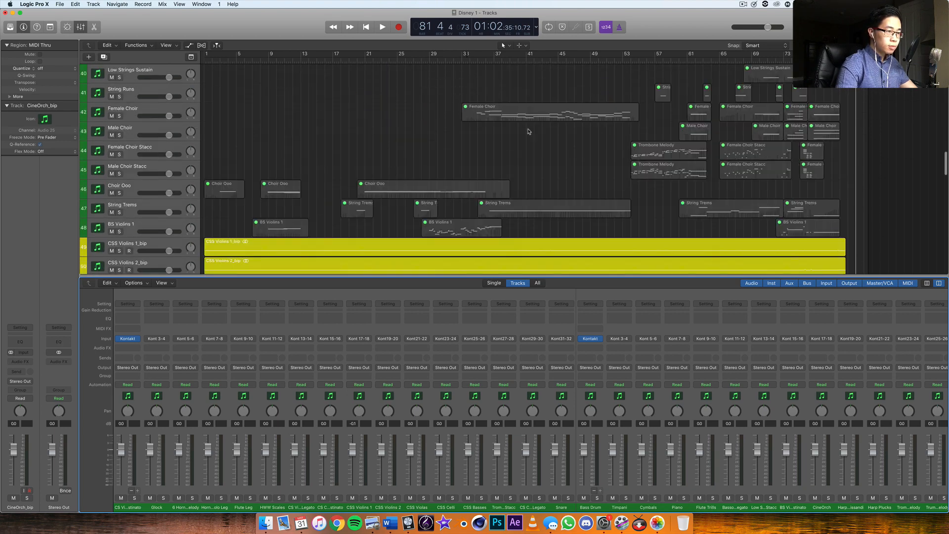
pyautogui.scroll(-1, 494, 148)
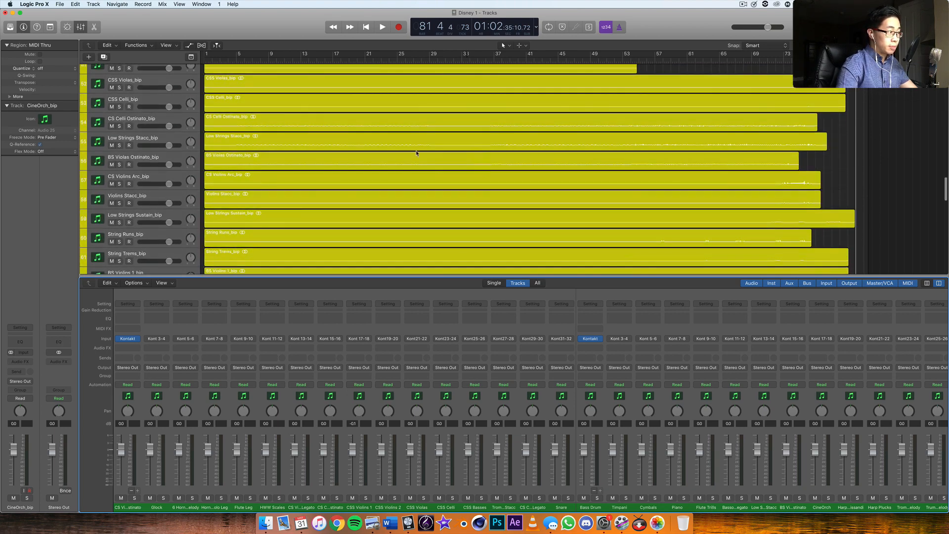
# Return the playhead to the beginning, start playback of the project and hide the mixer
pyautogui.press('Return')
pyautogui.press('space')
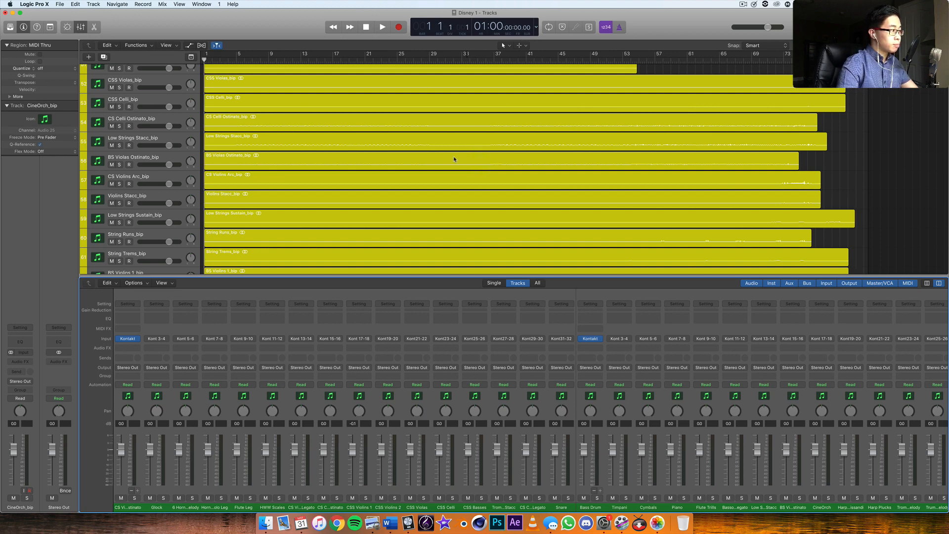
pyautogui.press('space')
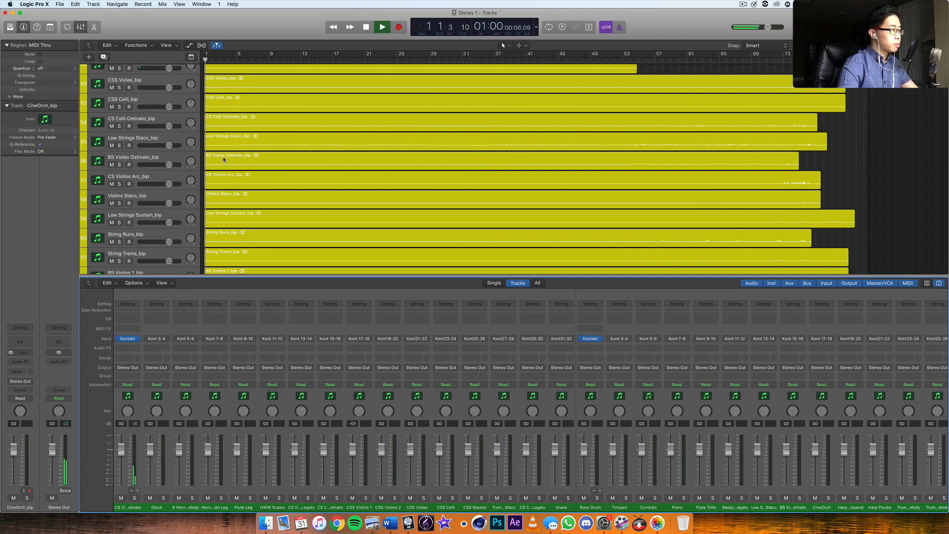
pyautogui.click(82, 29)
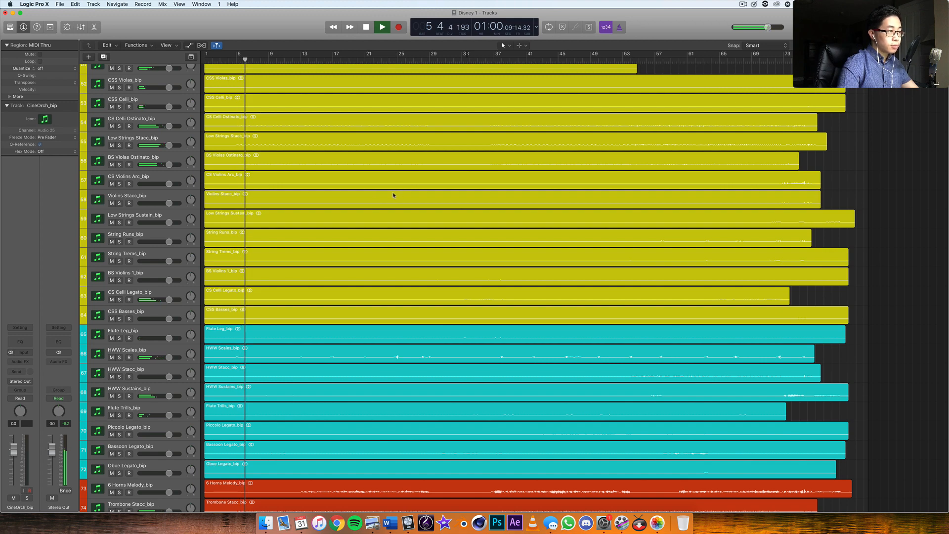
# Play the bounced tracks from between bars 57 and 61, check their levels across the sections, and stop playback in bar 64
pyautogui.scroll(-10, 394, 195)
pyautogui.click(671, 61)
pyautogui.press('space')
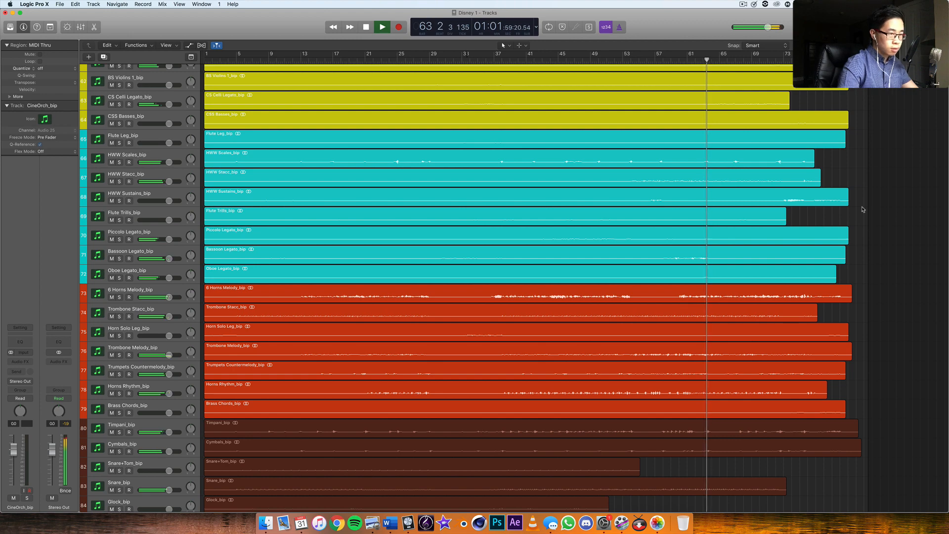
pyautogui.scroll(10, 862, 209)
pyautogui.scroll(5, 863, 209)
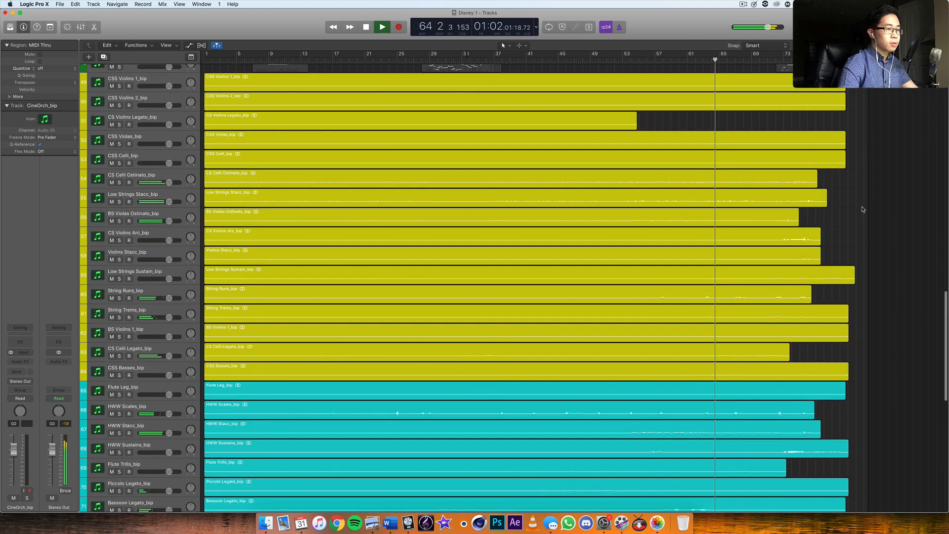
pyautogui.press('space')
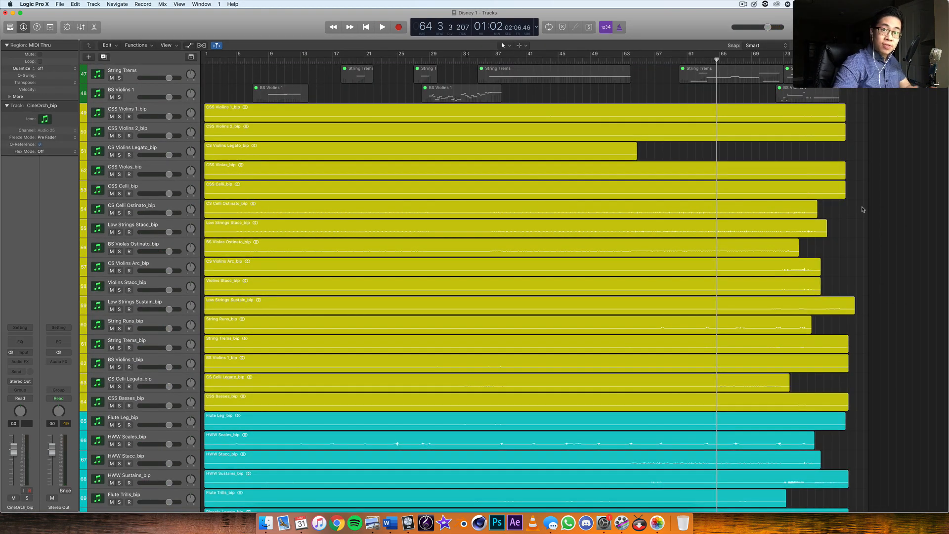